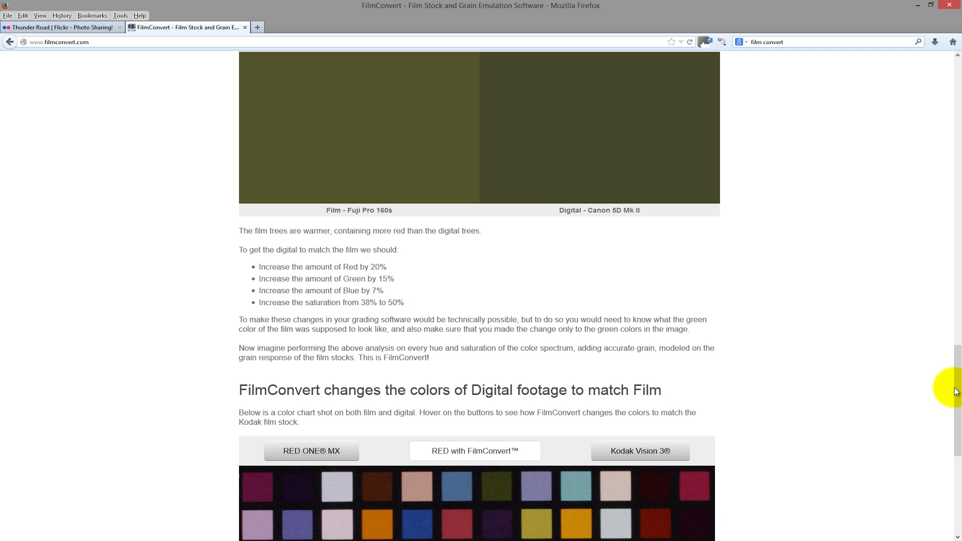
Review the FilmConvert home page, returning to the product overview and its grain and colour modelling features
left_click_drag(956, 386, 956, 112)
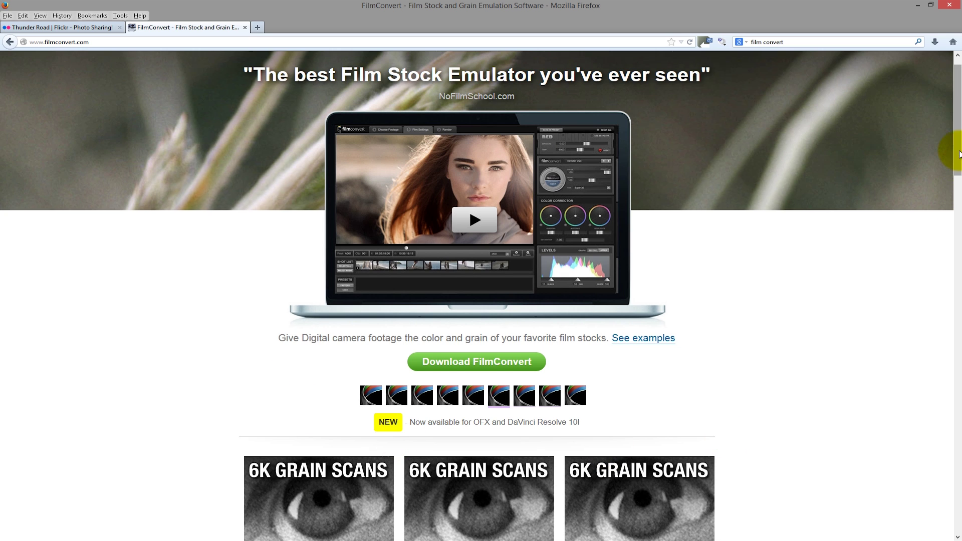
left_click_drag(958, 151, 958, 173)
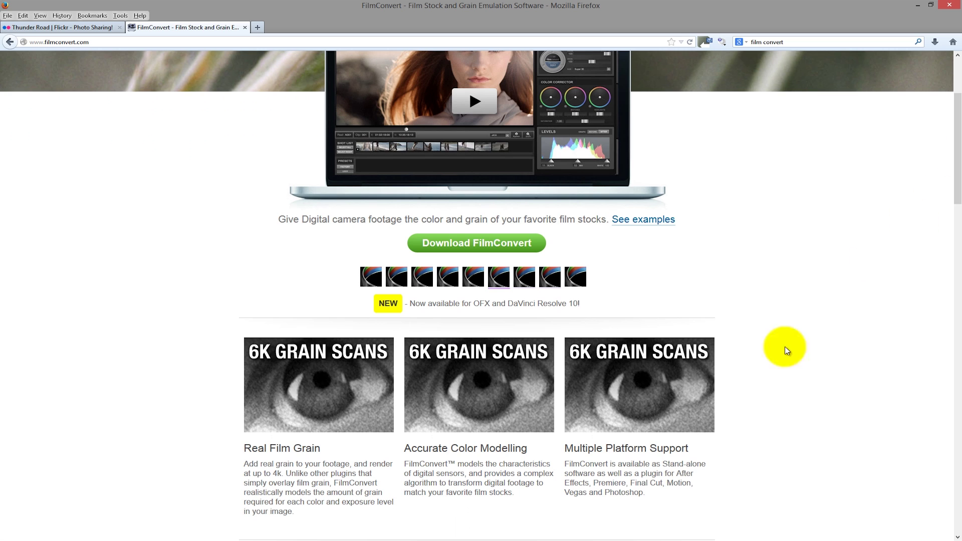
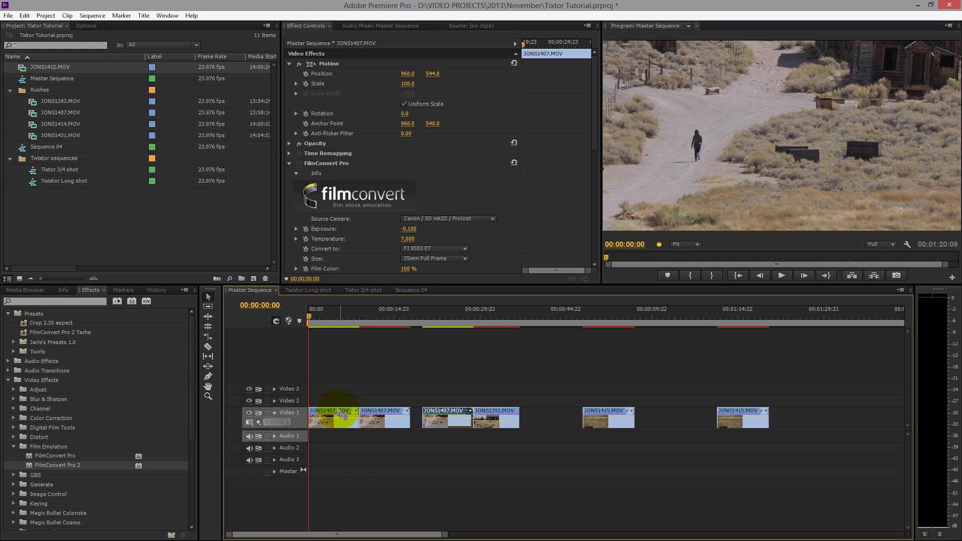
Play the first JONS1407.MOV clip in the enlarged Program monitor, stop playback, and restore the normal workspace layout
left_click(713, 179)
key("grave")
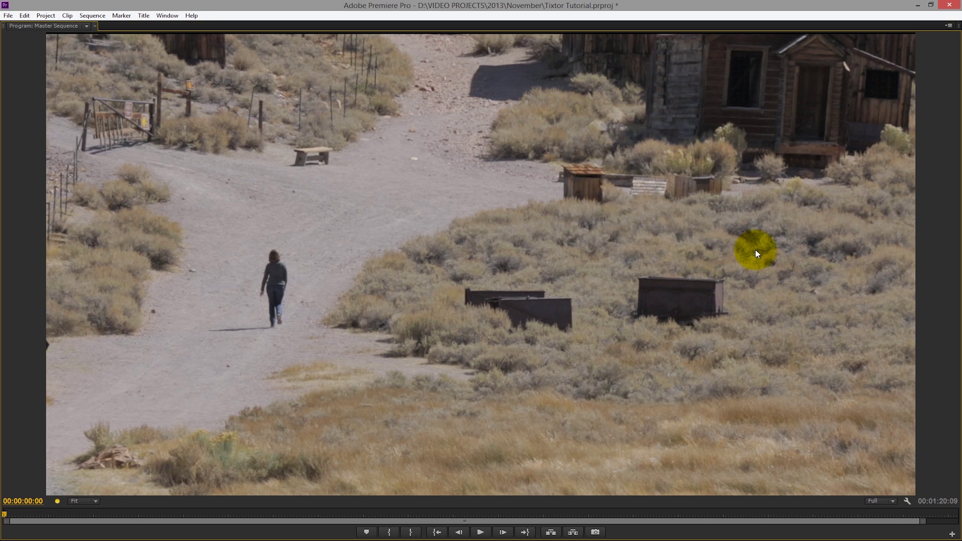
left_click(481, 533)
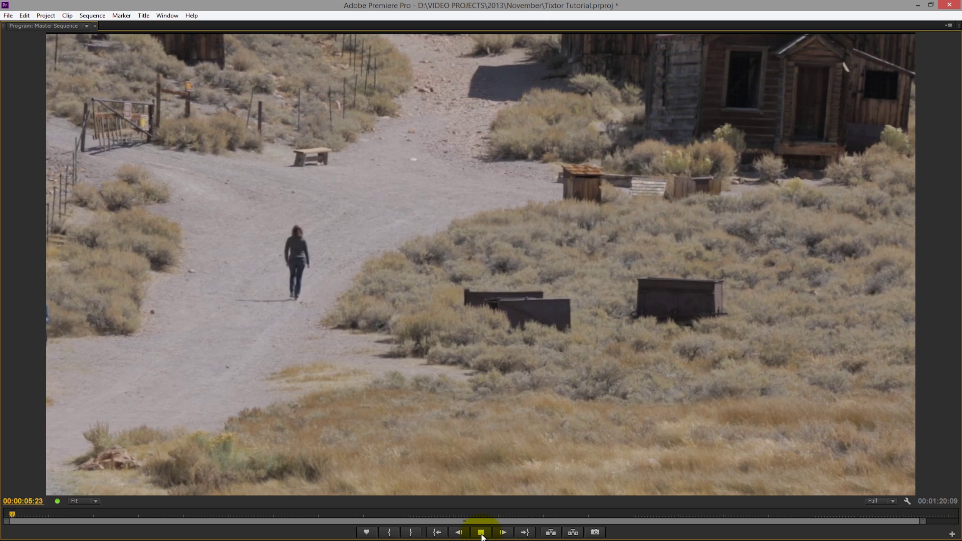
left_click(481, 533)
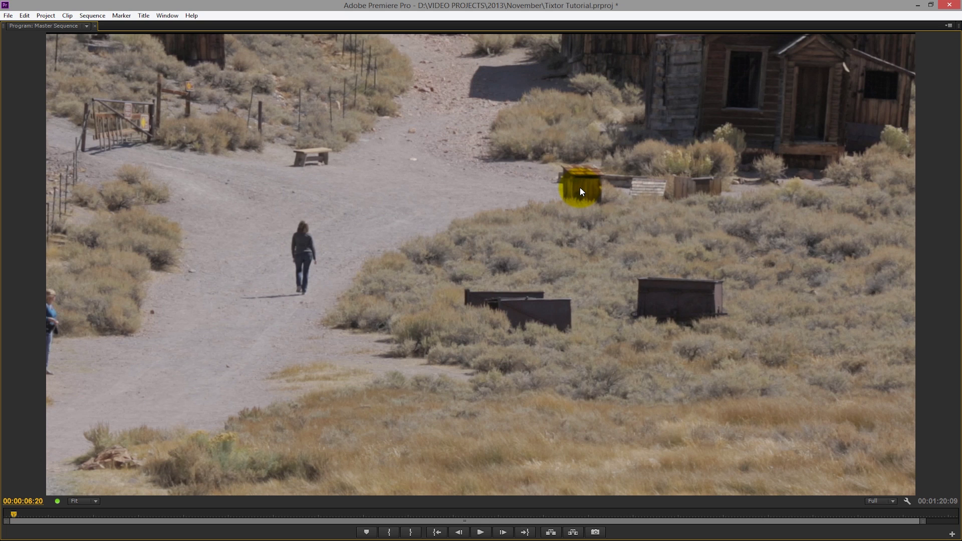
key("grave")
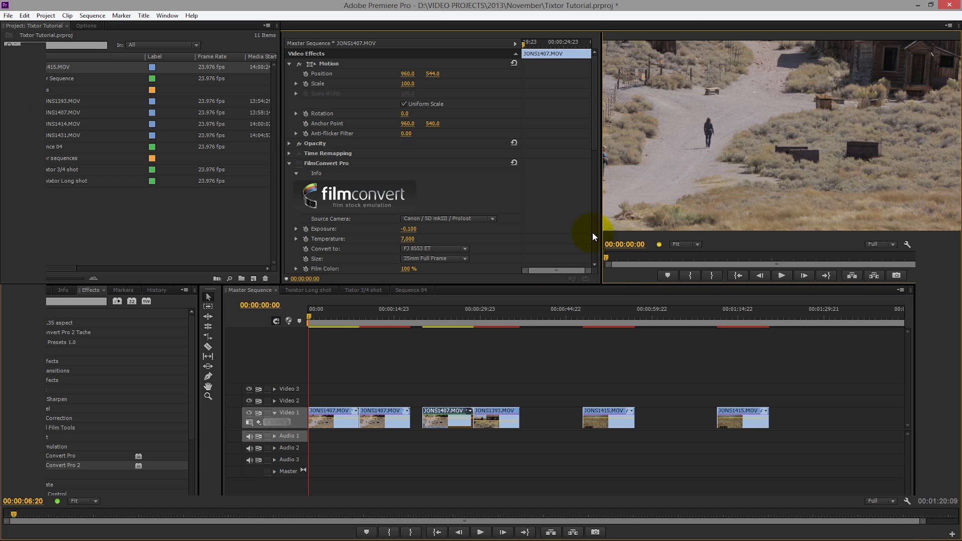
Preview the second JONS1407.MOV clip around 00:00:11:23 and locate FilmConvert Pro and FilmConvert Pro 2 among the Film Emulation effects
left_click_drag(346, 317, 365, 328)
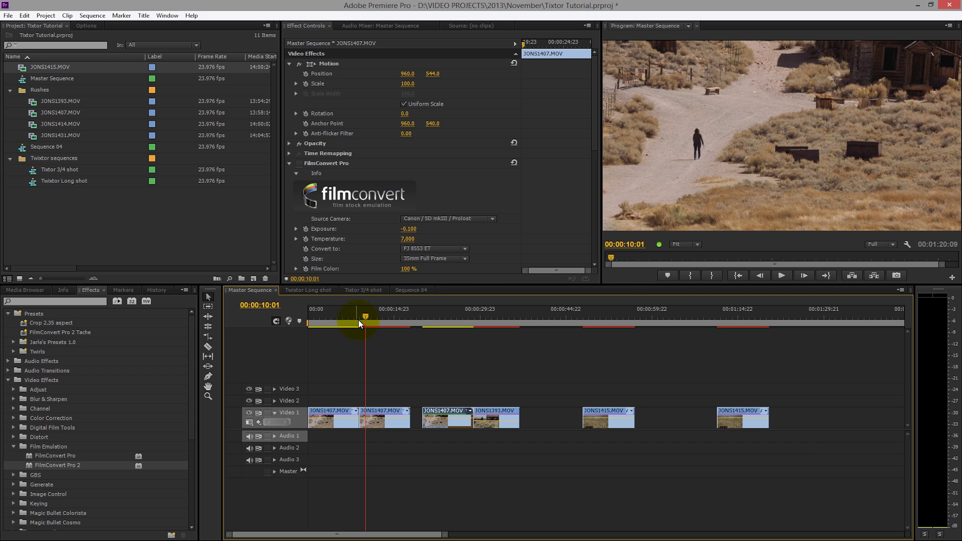
mouse_move(367, 317)
left_mouse_down()
mouse_move(354, 317)
mouse_move(378, 321)
left_mouse_up()
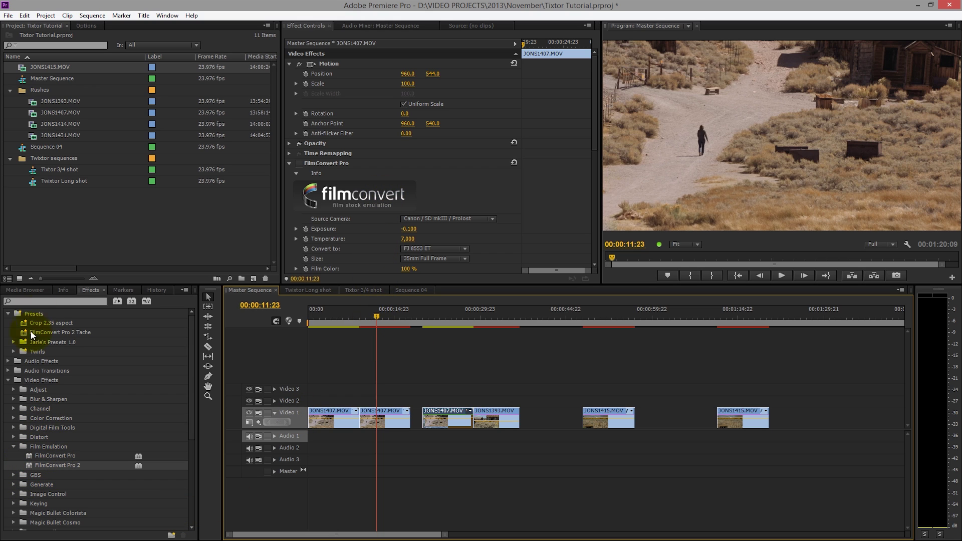
left_click(46, 456)
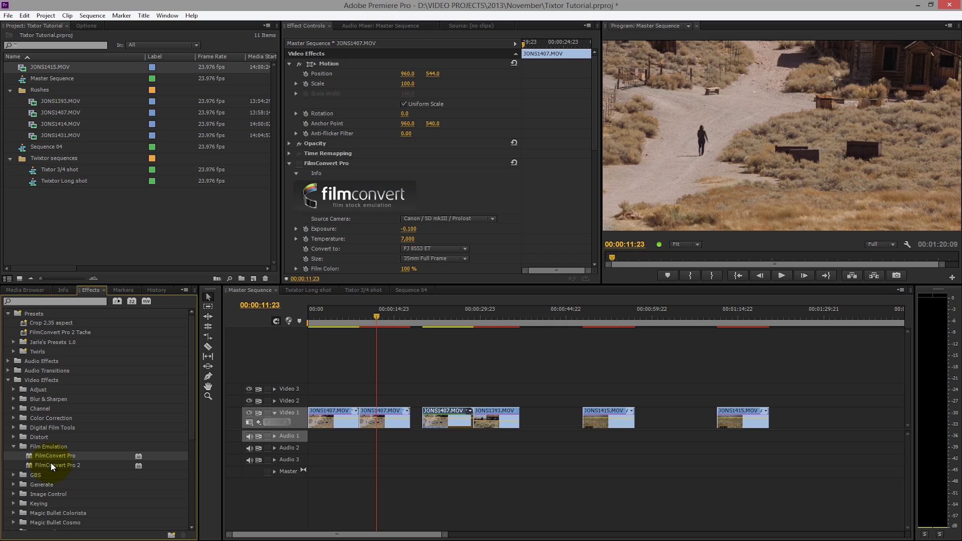
left_click(53, 465)
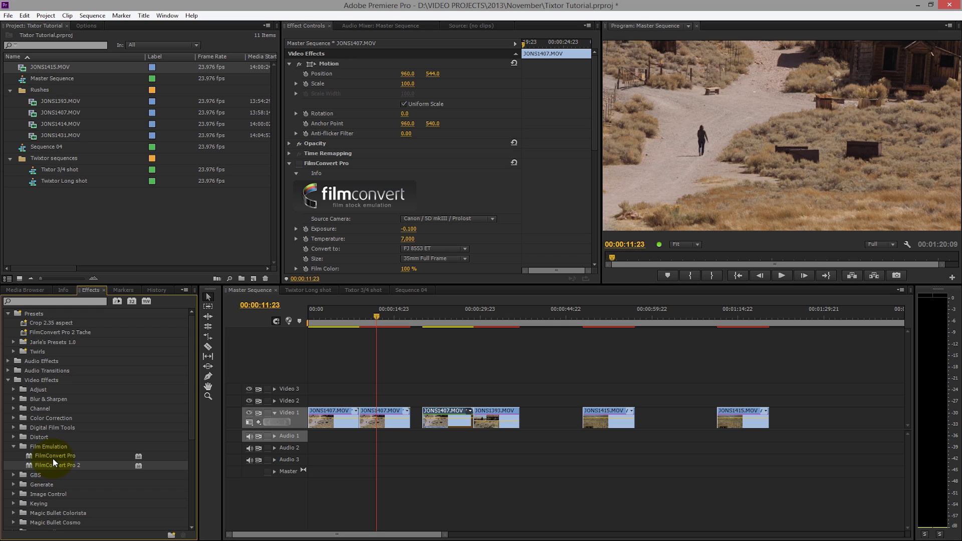
Examine the source camera profiles offered by FilmConvert Pro on the selected JONS1407.MOV clip
left_click_drag(590, 134, 601, 162)
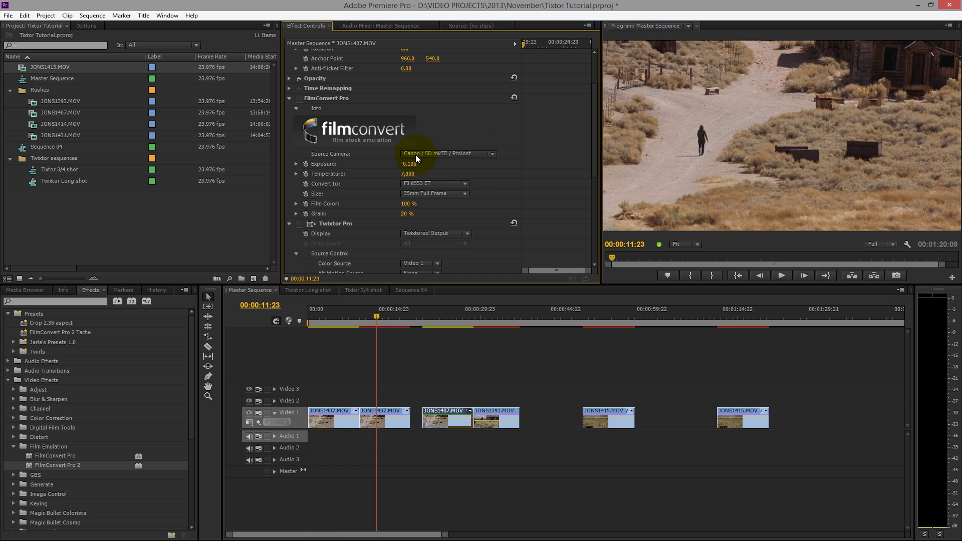
left_click(492, 153)
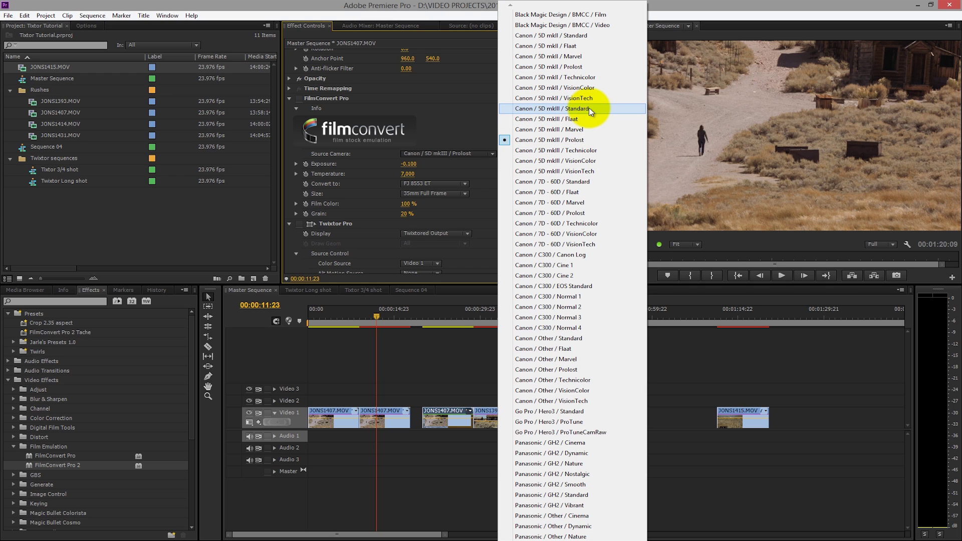
left_click(485, 151)
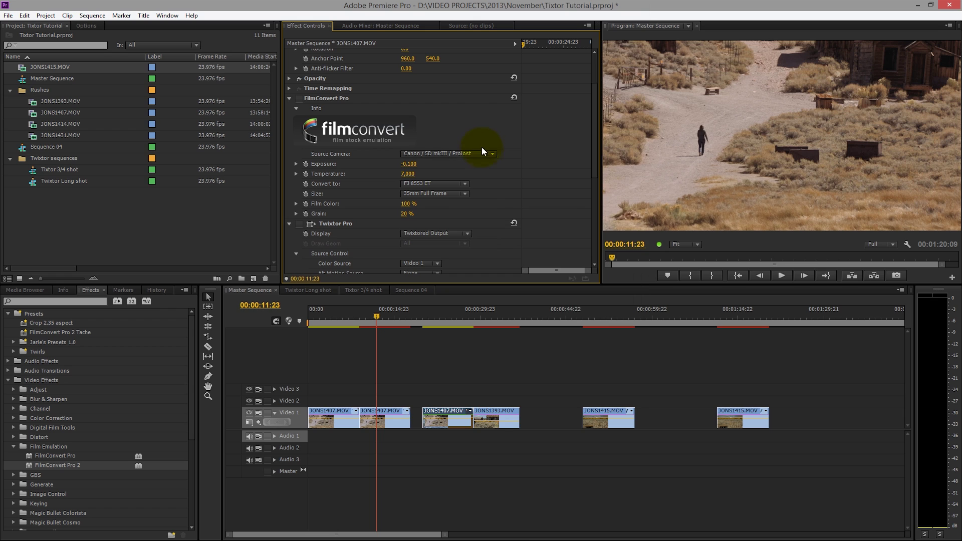
left_click(489, 153)
left_click(474, 155)
left_click(489, 153)
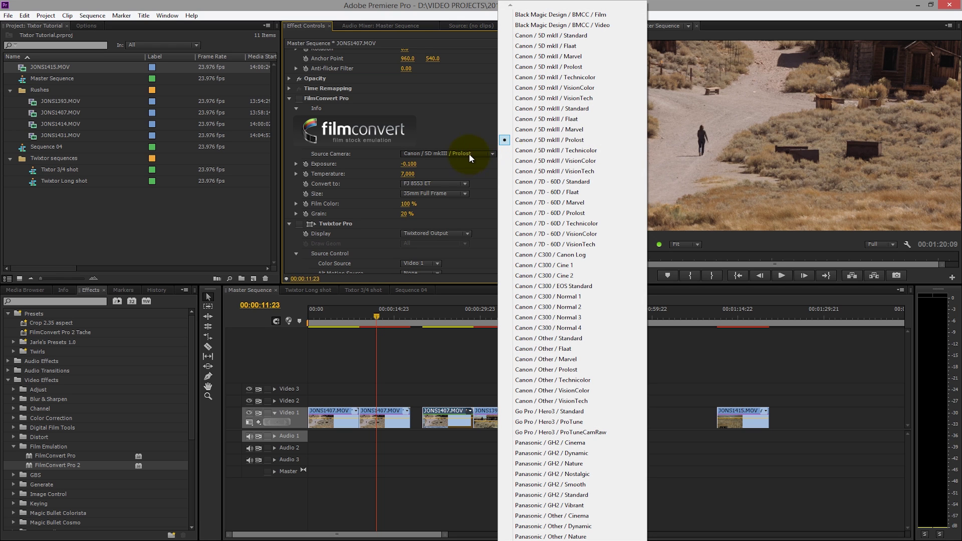
Try the Canon / 5D mkIII / Marvel source camera profile, and return it to Canon / 5D mkIII / Prolost
left_click(565, 130)
left_click(488, 155)
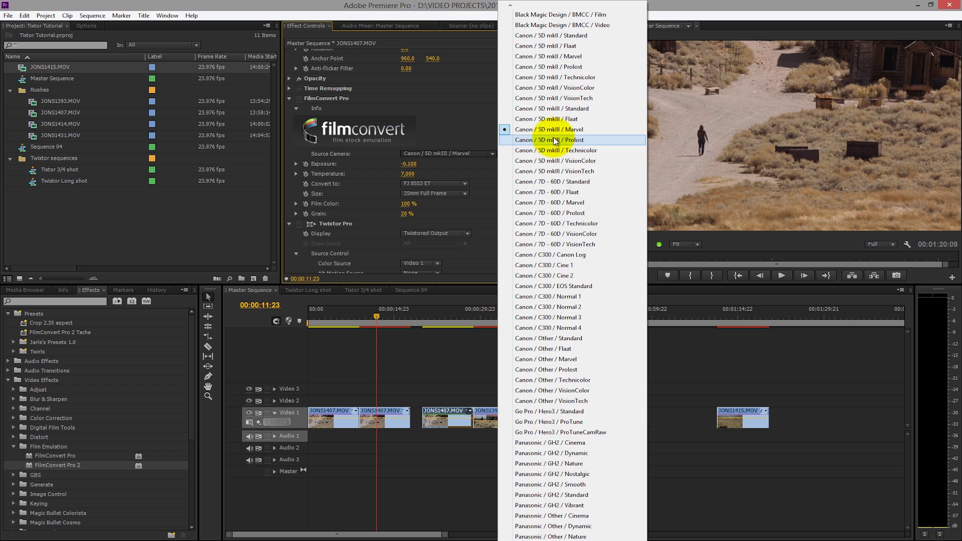
left_click(555, 141)
left_click(488, 155)
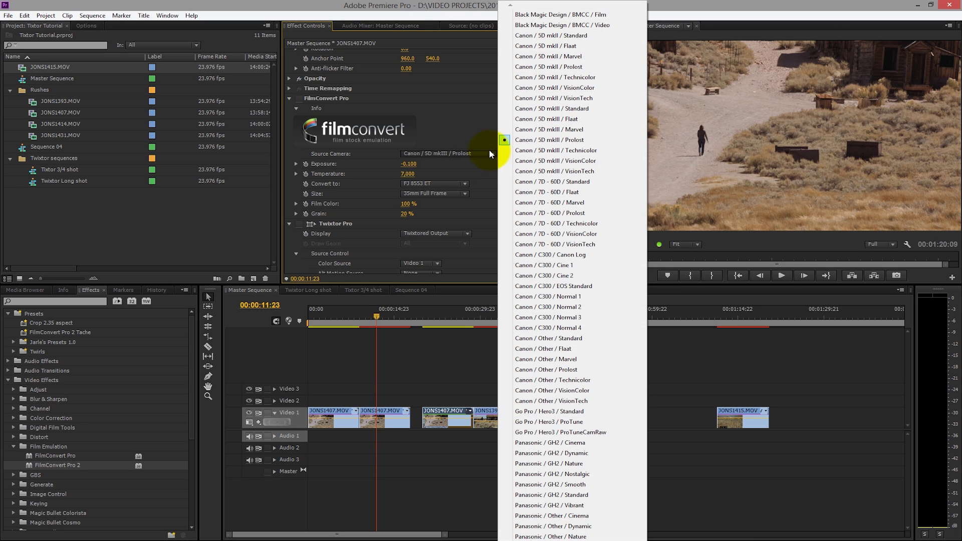
left_click(558, 139)
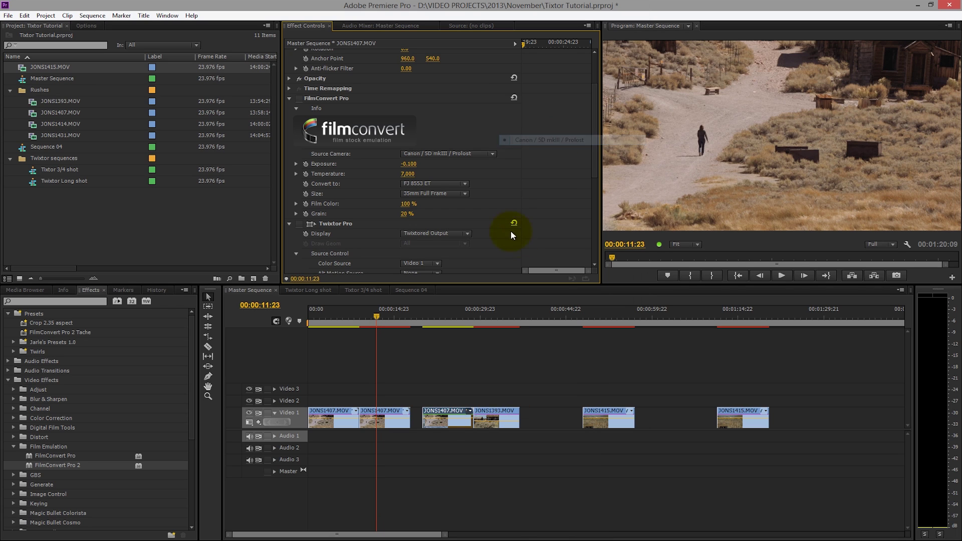
Set the FilmConvert Pro exposure to 0 on the selected third JONS1407.MOV clip
left_click(409, 166)
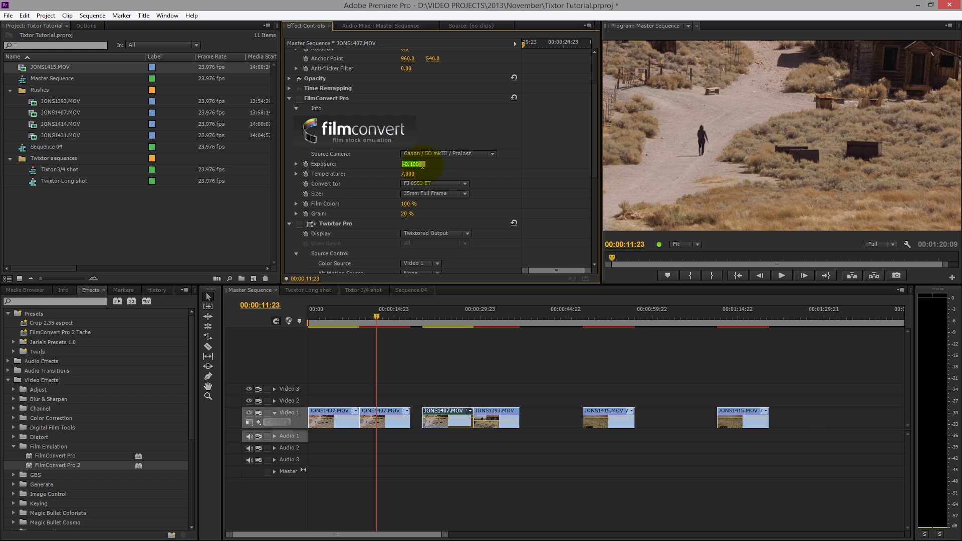
type("0.")
key("Return")
Select the second JONS1407.MOV clip in the timeline and set its FilmConvert Pro exposure to 0.0
left_click(378, 421)
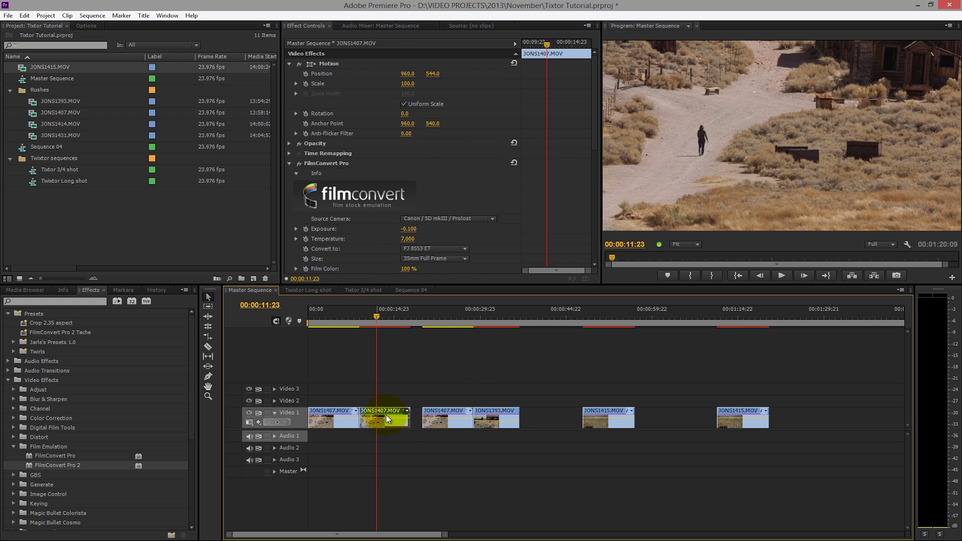
left_click(440, 422)
left_click(411, 229)
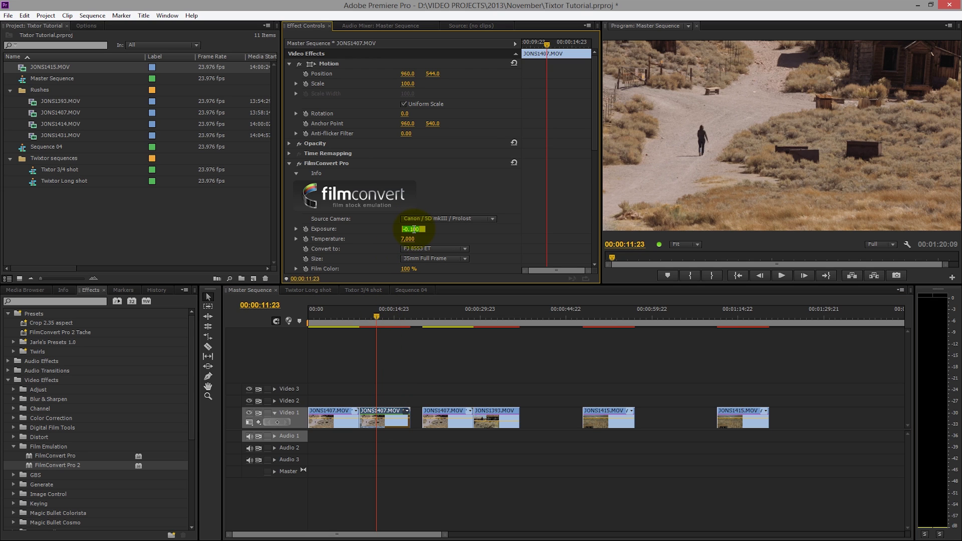
type("0.0")
key("Return")
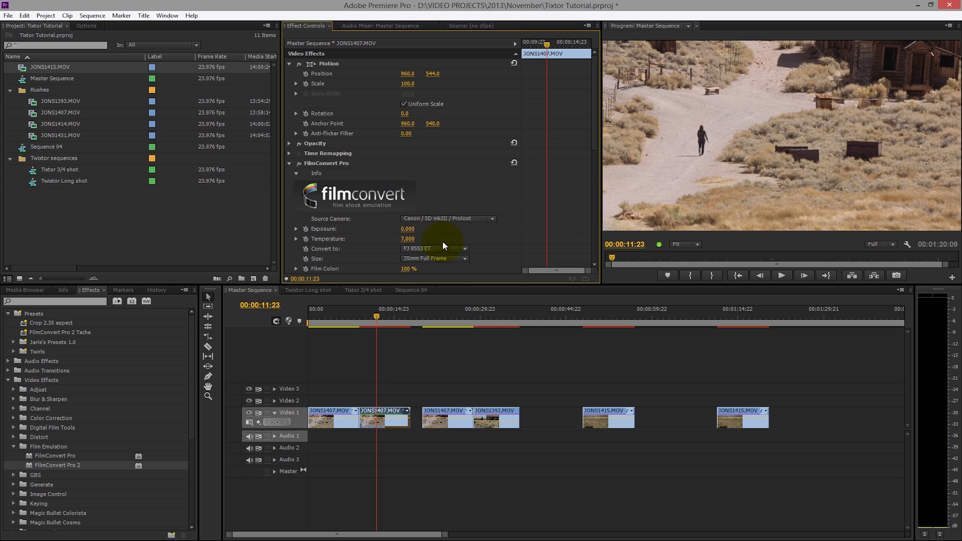
Set the second clip's FilmConvert Pro exposure to -0.1
left_click(413, 229)
type("-0.1")
key("Return")
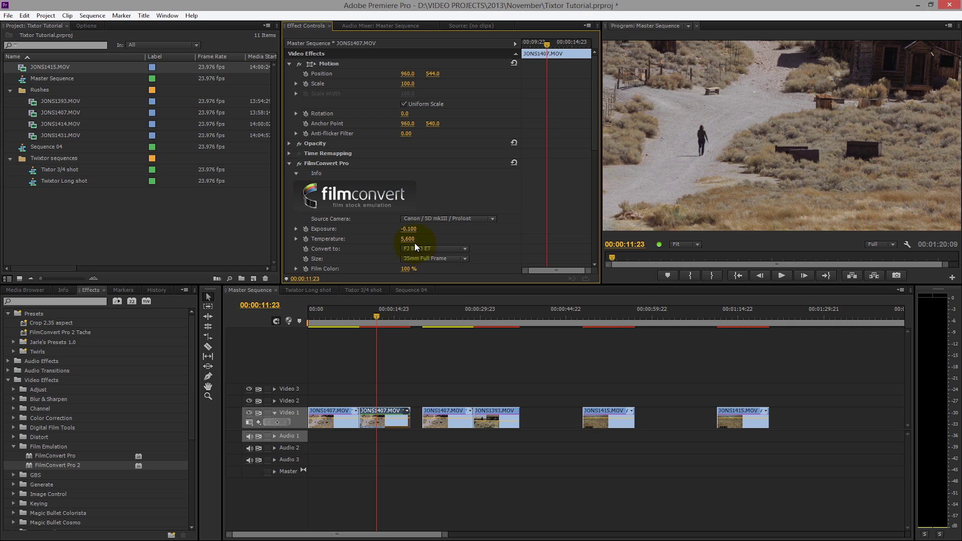
Set the second clip's FilmConvert Pro temperature to 7,000
left_click(410, 239)
type("7,000")
key("Return")
Try the KD 5207 Vis3, KD 5213 Vis3 and FJ 8543 VD film stocks, and return the conversion to FJ 8553 ET
left_click(420, 249)
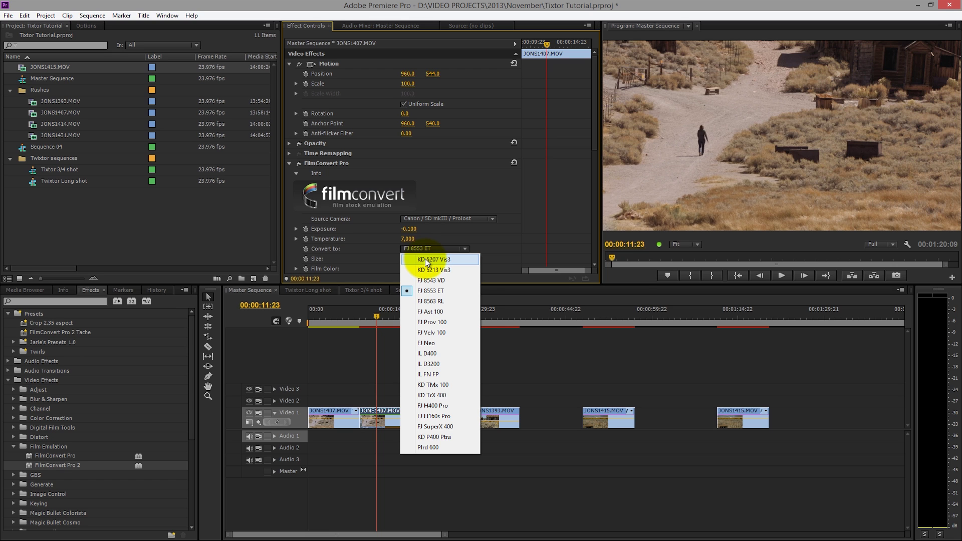
left_click(425, 259)
left_click(460, 250)
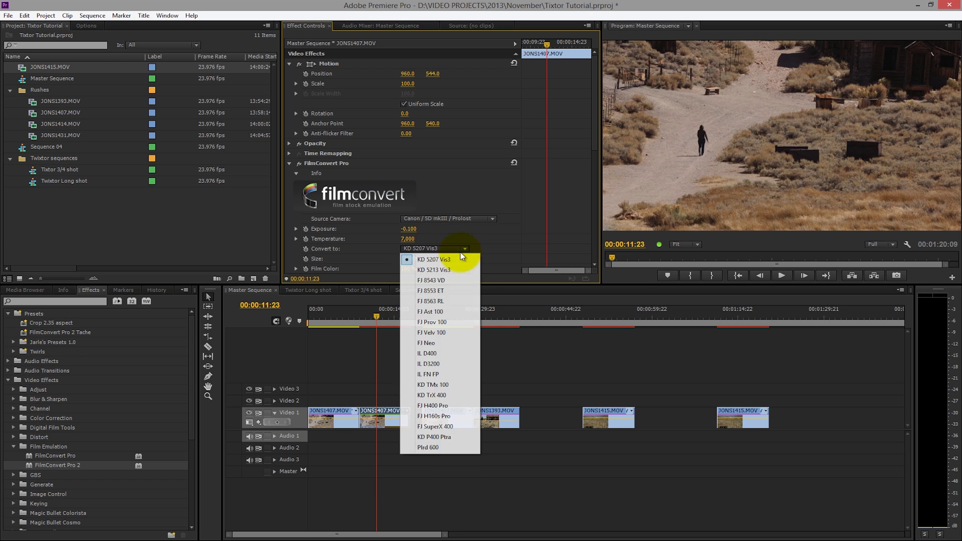
left_click(453, 269)
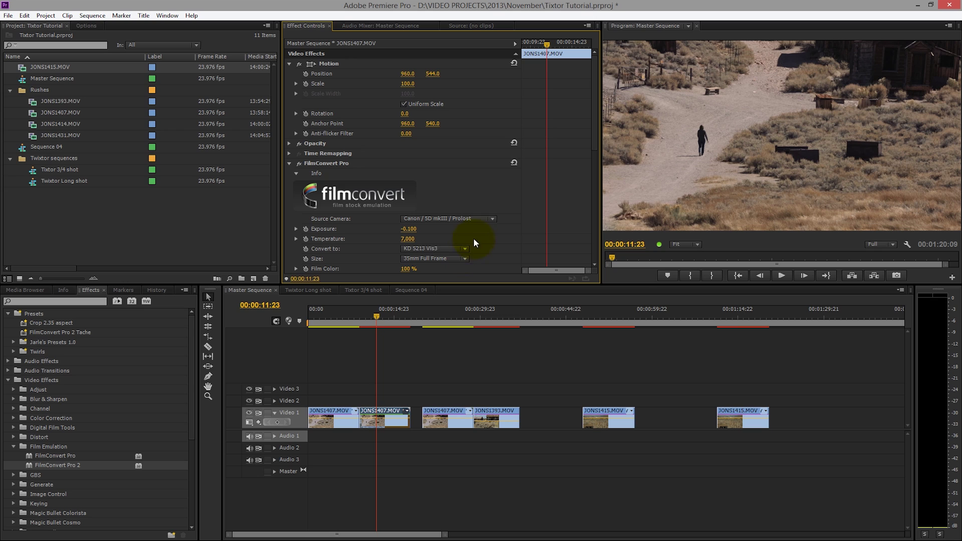
left_click(463, 251)
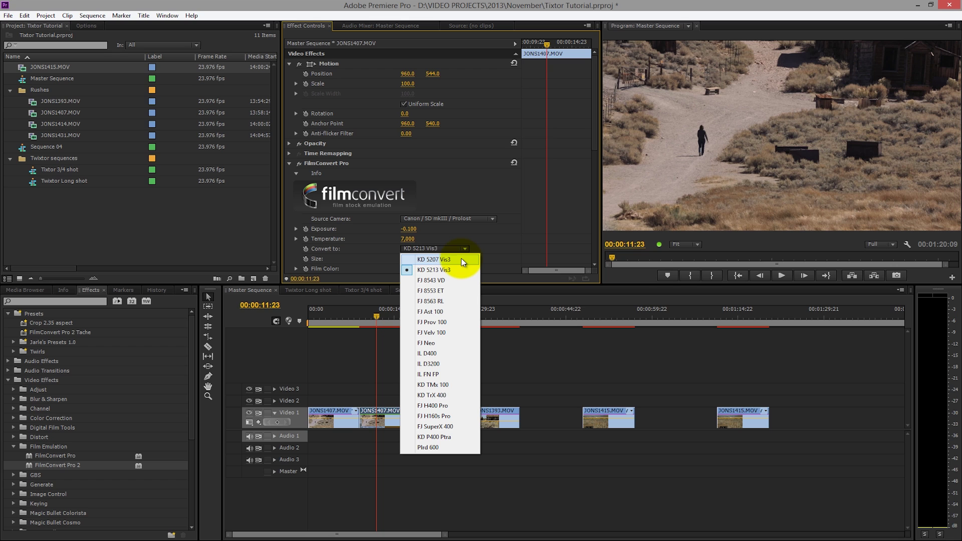
left_click(446, 281)
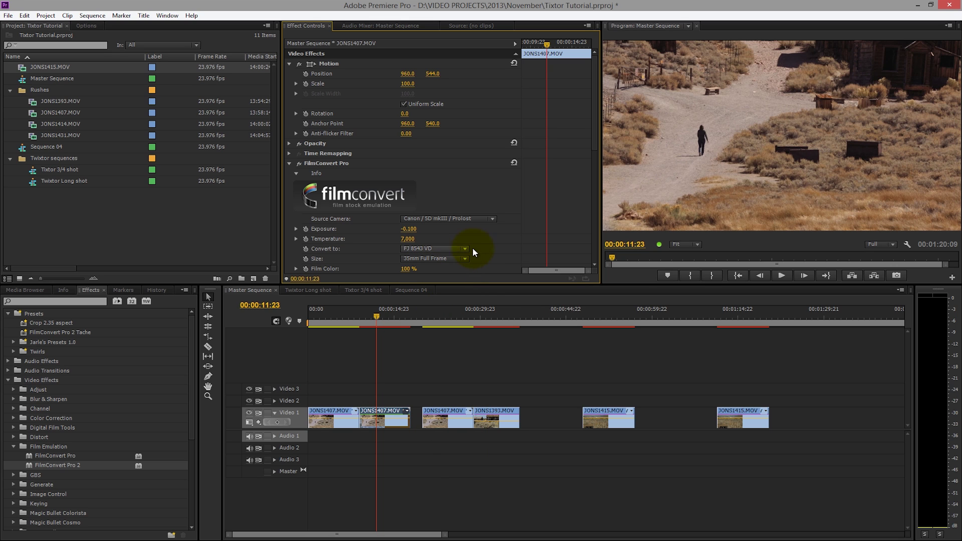
left_click(467, 248)
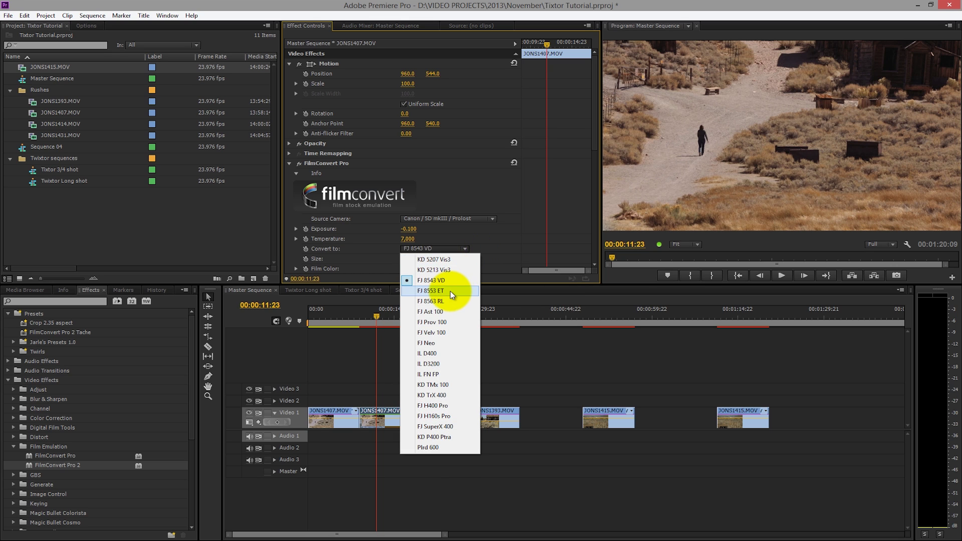
left_click(450, 291)
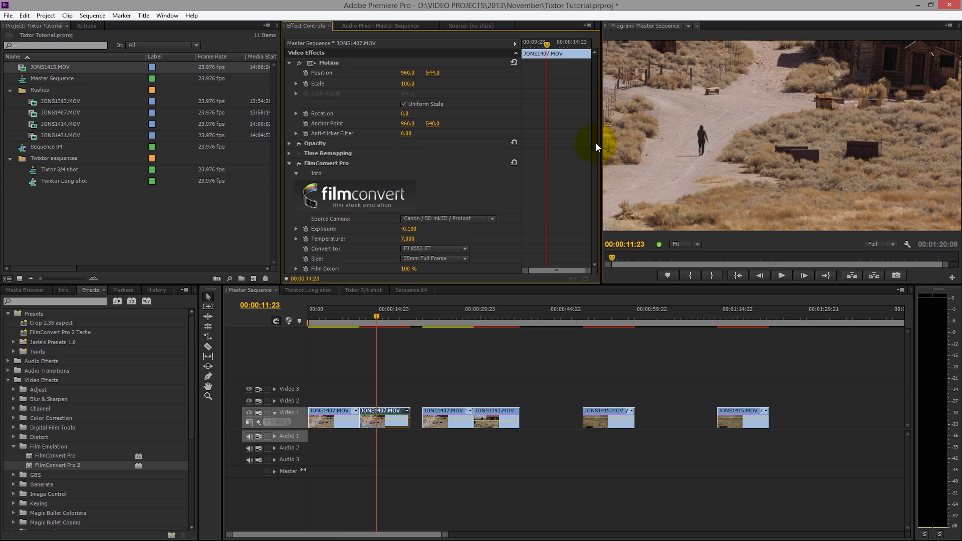
Set the FilmConvert Pro film size to 8mm and preview the second clip in the enlarged Program monitor
left_click_drag(594, 143, 607, 182)
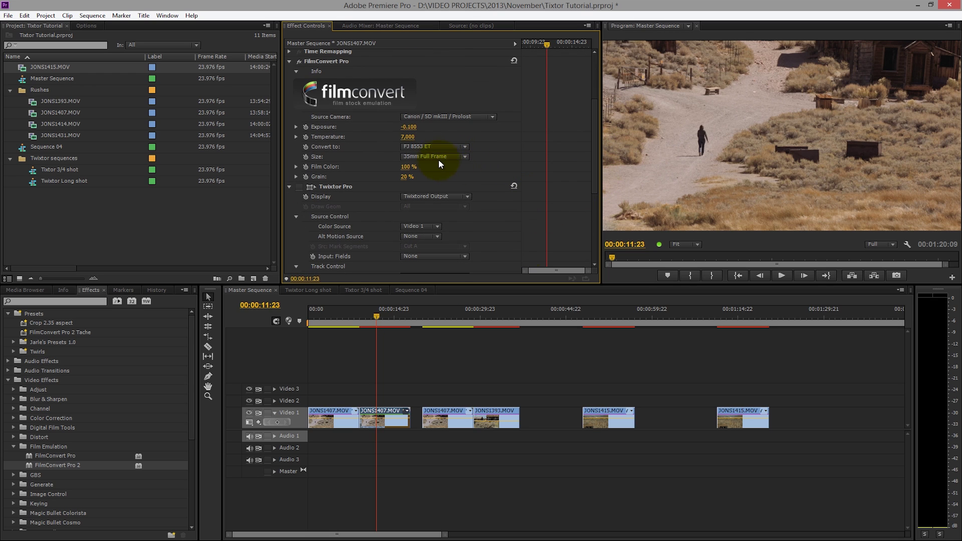
left_click(465, 157)
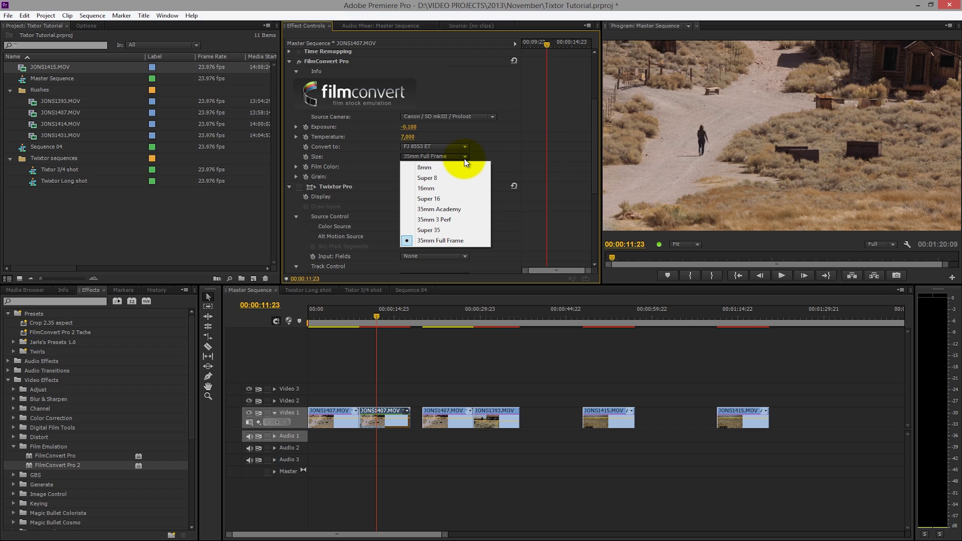
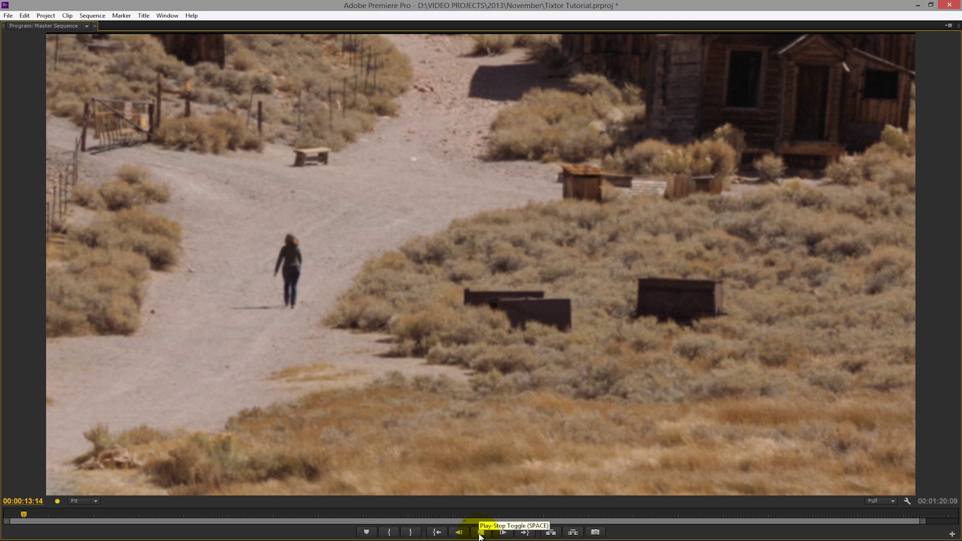
left_click(479, 532)
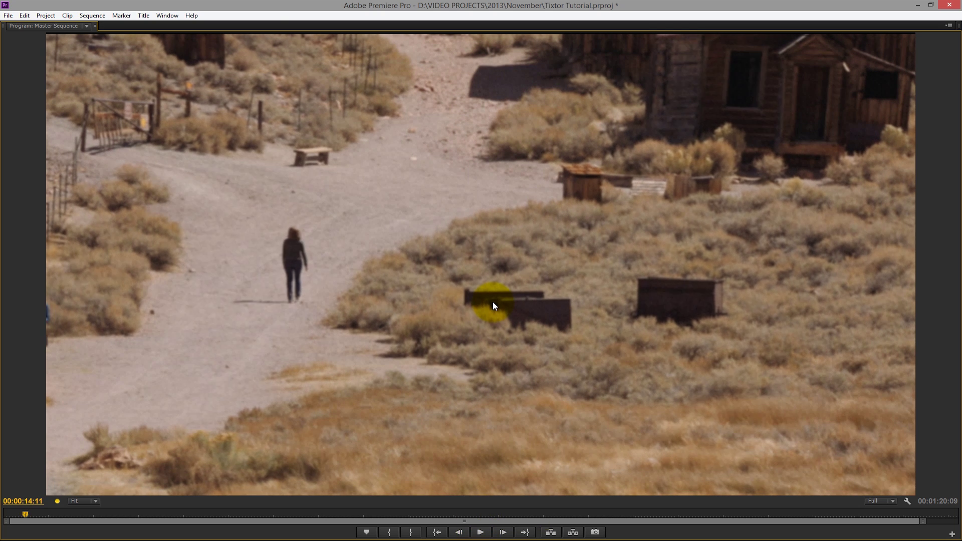
key("grave")
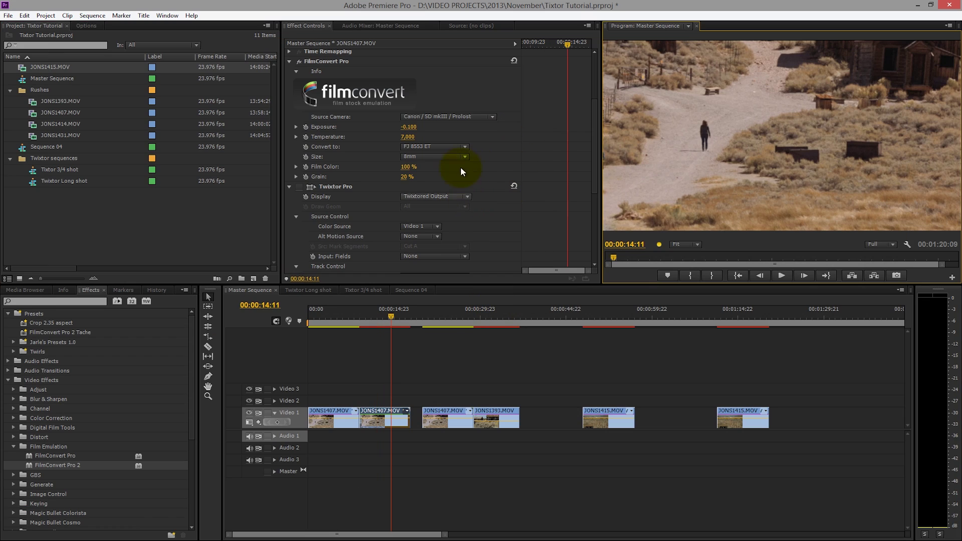
Try the 35mm Full Frame film size on the second clip, and return its size to 8mm
left_click(465, 156)
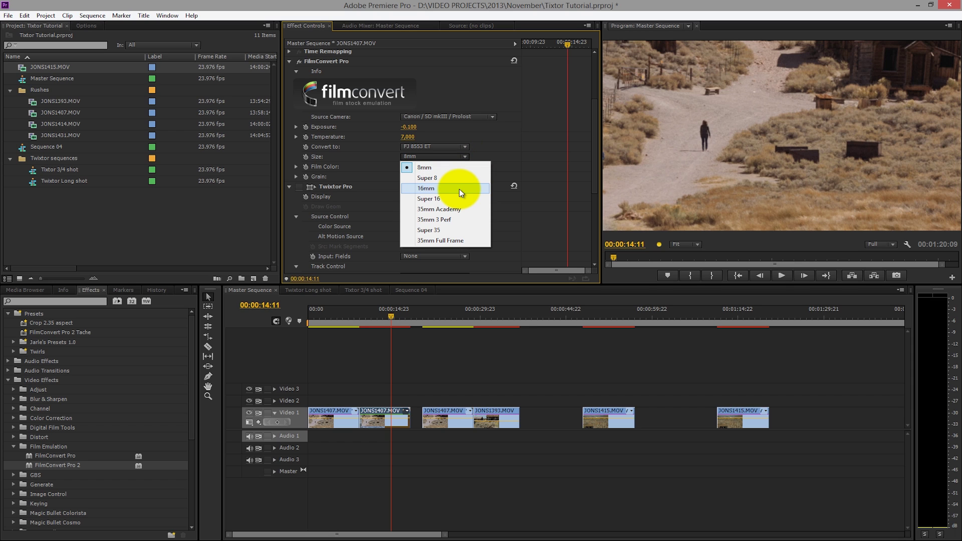
left_click(441, 241)
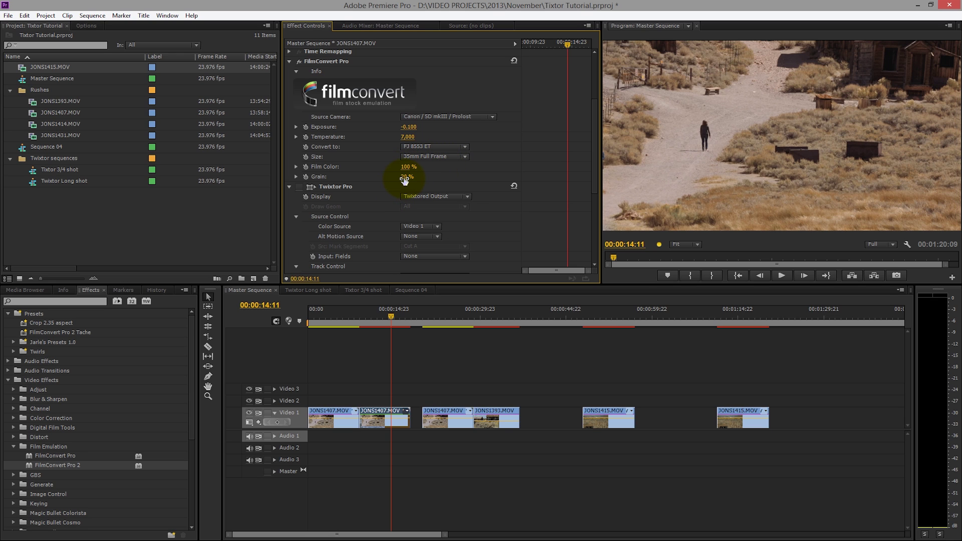
left_click(464, 157)
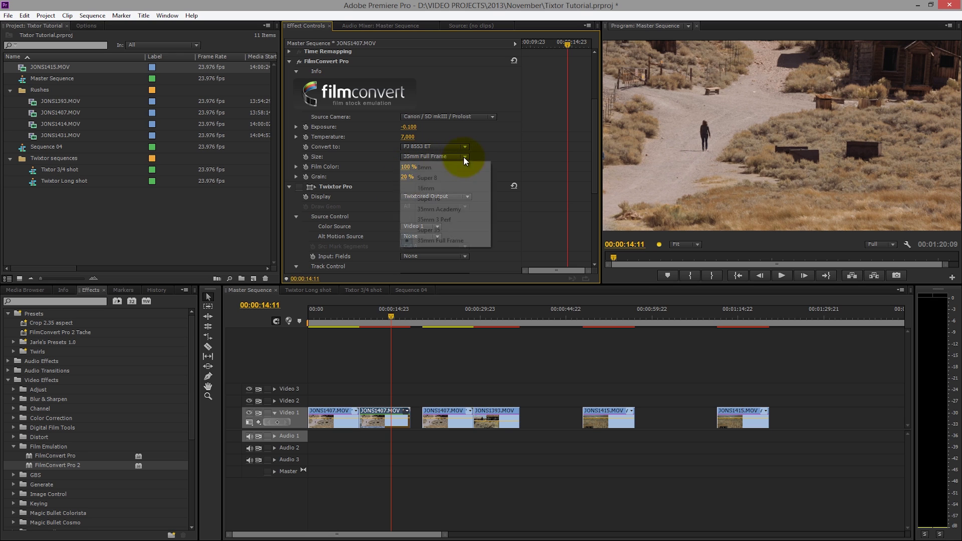
left_click(454, 170)
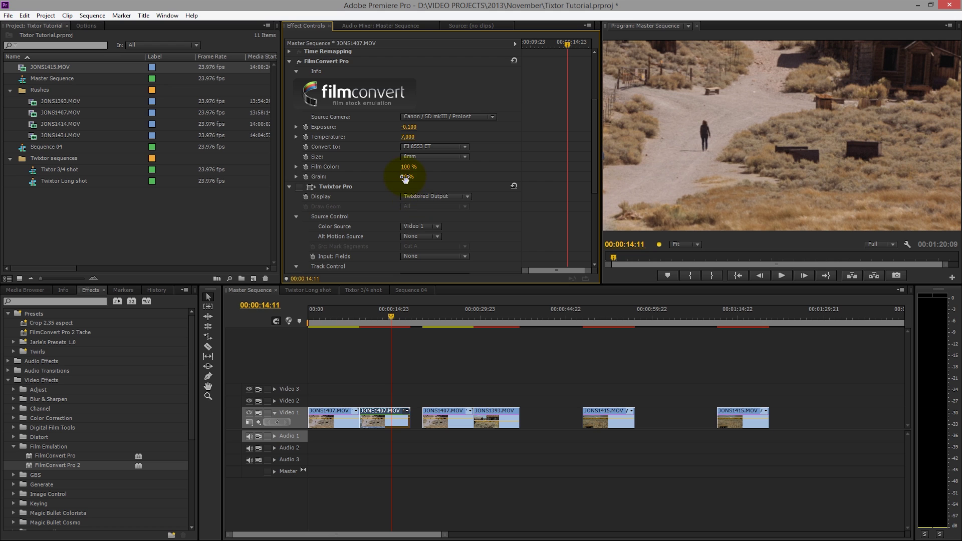
Set the second clip's FilmConvert Pro grain to 152% and its film size to Super 16
left_click_drag(453, 179, 473, 180)
left_click(460, 158)
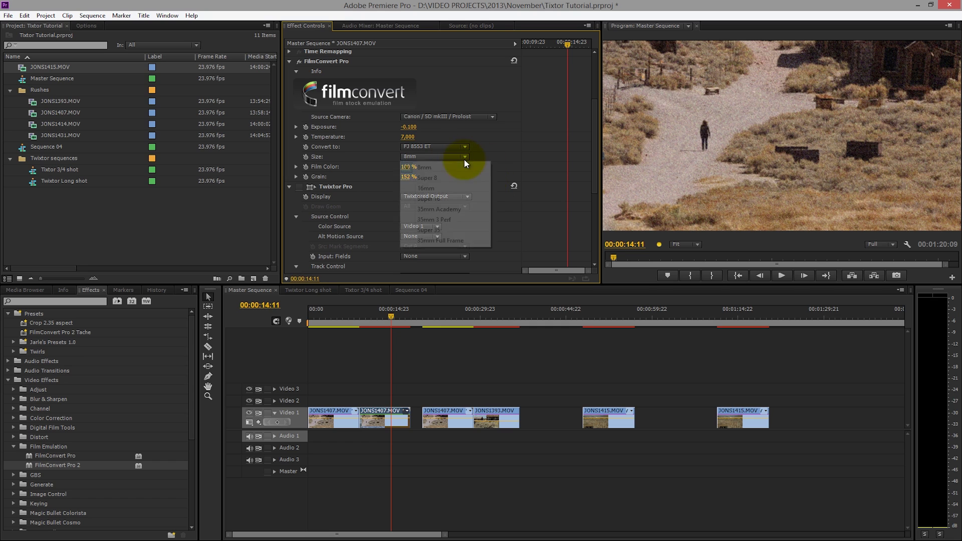
left_click(443, 202)
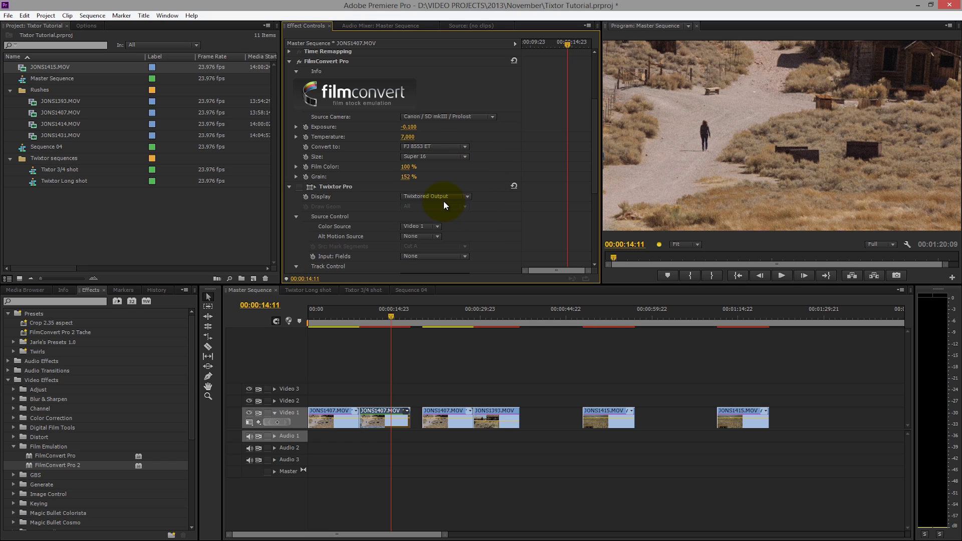
Set the second clip's film size to 35mm Full Frame and its grain to 20%
left_click(462, 157)
left_click(455, 238)
left_click(410, 176)
type("100")
key("Return")
left_click(413, 176)
type("20")
key("Return")
Try the second clip's FilmConvert Pro film color at 12%, and set it to 100%
scroll(408, 172, "down", 2)
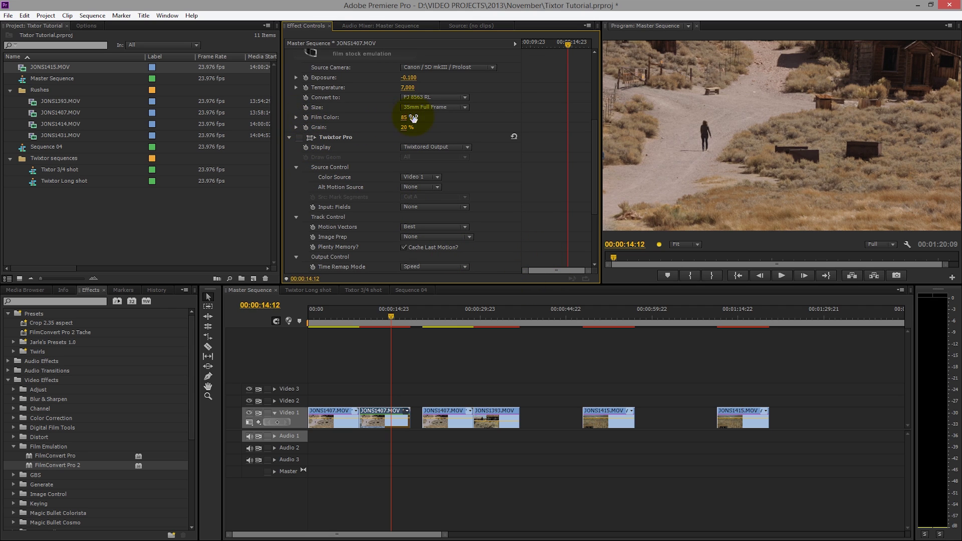
left_click(296, 118)
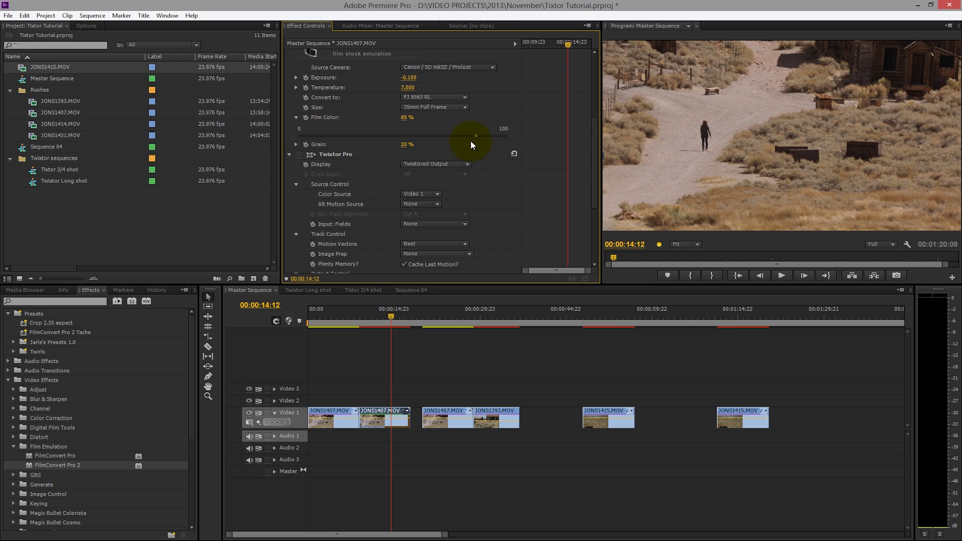
left_click_drag(460, 138, 498, 137)
left_click_drag(504, 135, 495, 137)
left_click_drag(350, 136, 350, 137)
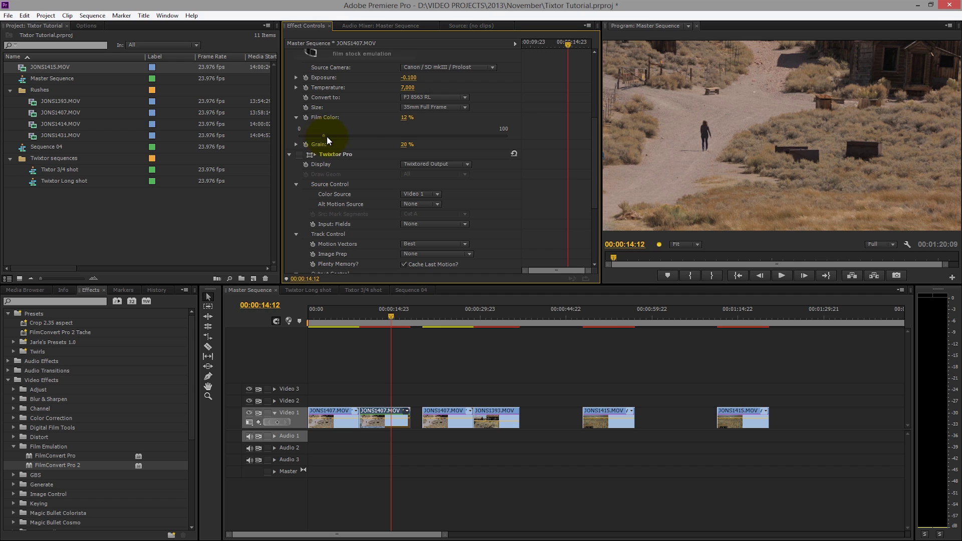
left_click_drag(326, 136, 533, 150)
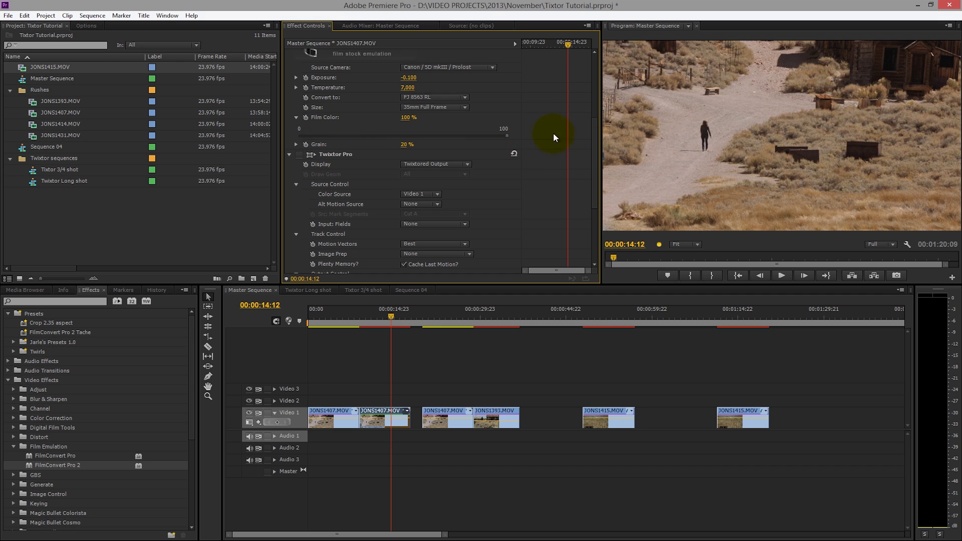
Lower the second clip's film color to 18% for comparison, and restore it to 100%
left_click_drag(505, 135, 336, 137)
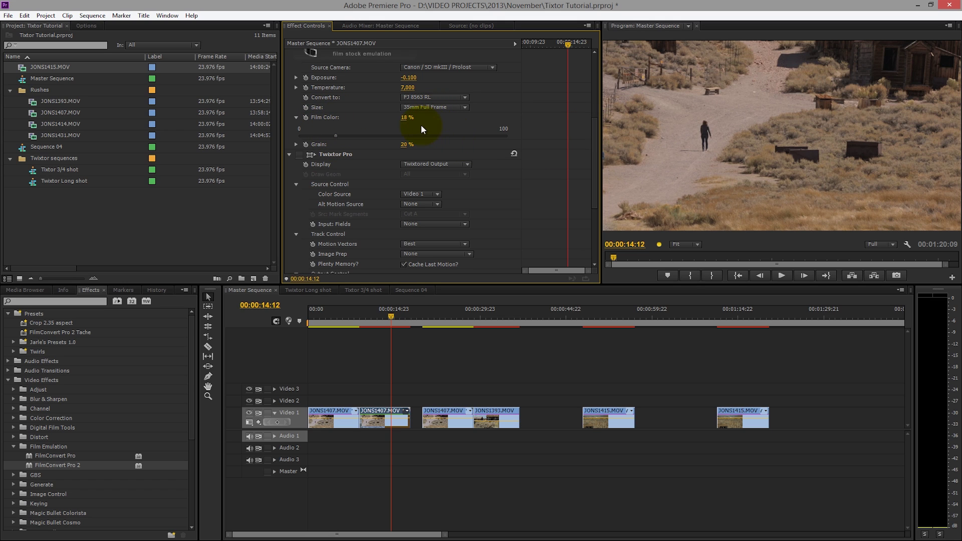
left_click_drag(530, 136, 521, 137)
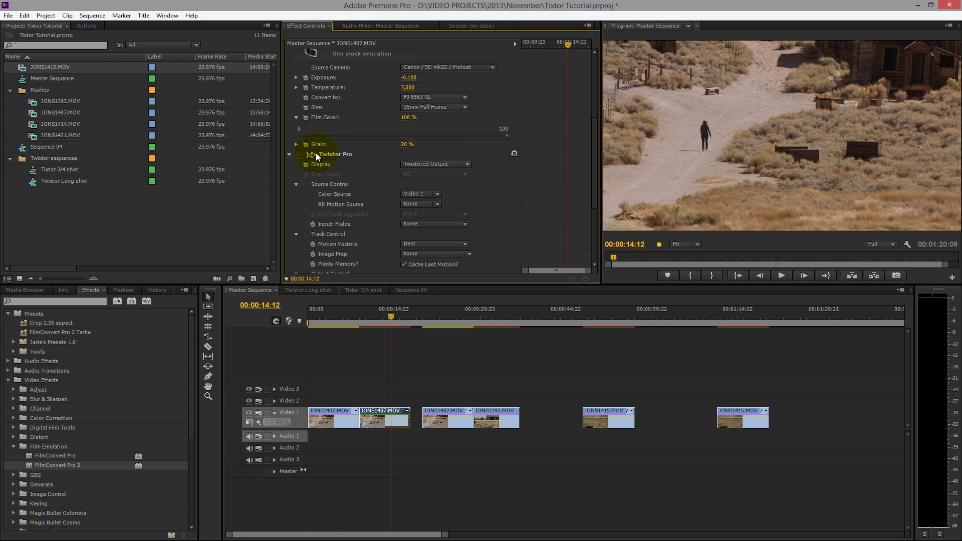
left_click(294, 118)
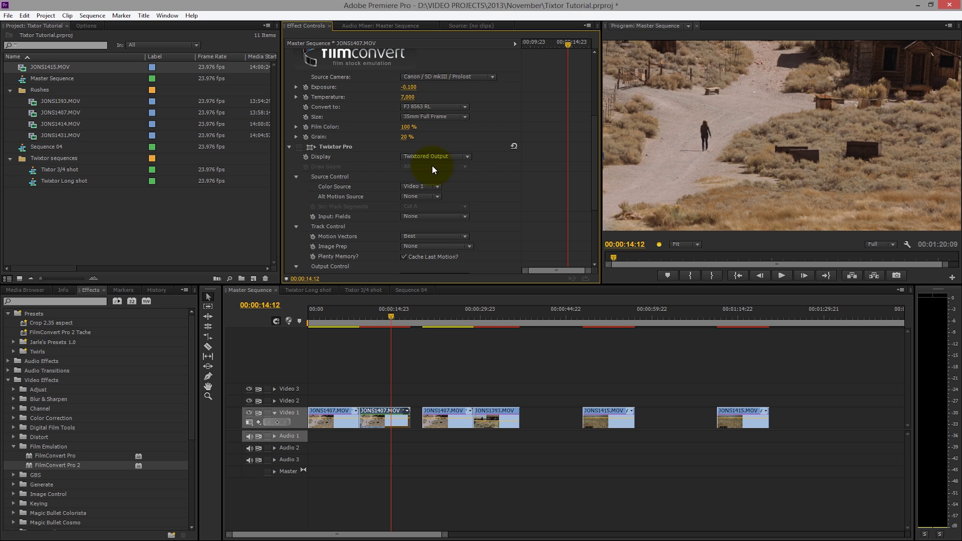
left_click(296, 127)
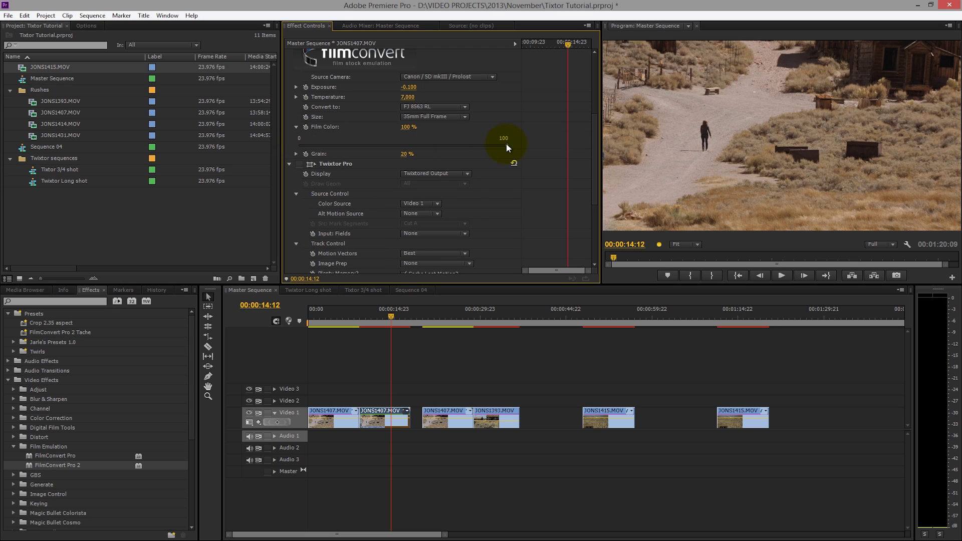
left_click(295, 127)
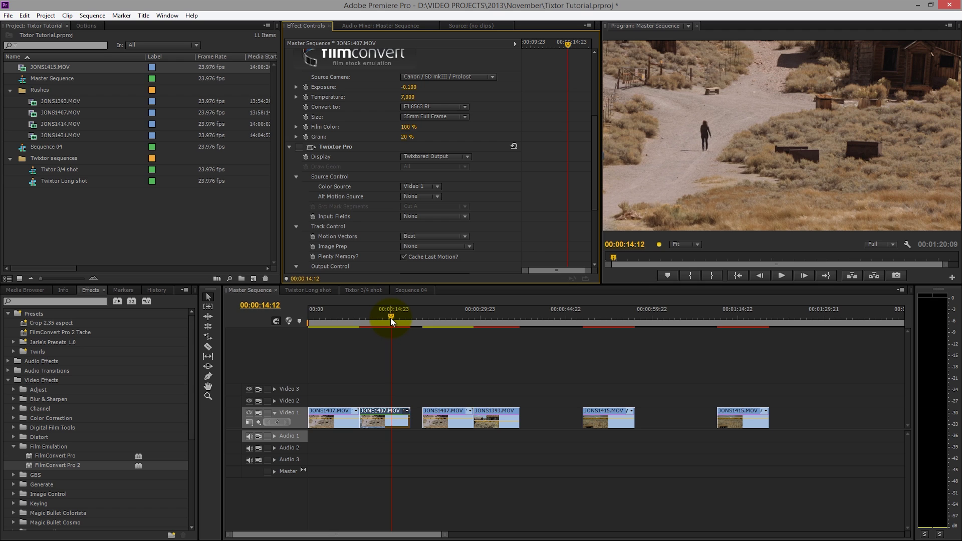
Move the playhead to 00:01:14:06 and select the last JONS1415.MOV clip to show its FilmConvert Pro 2 settings
left_click(735, 310)
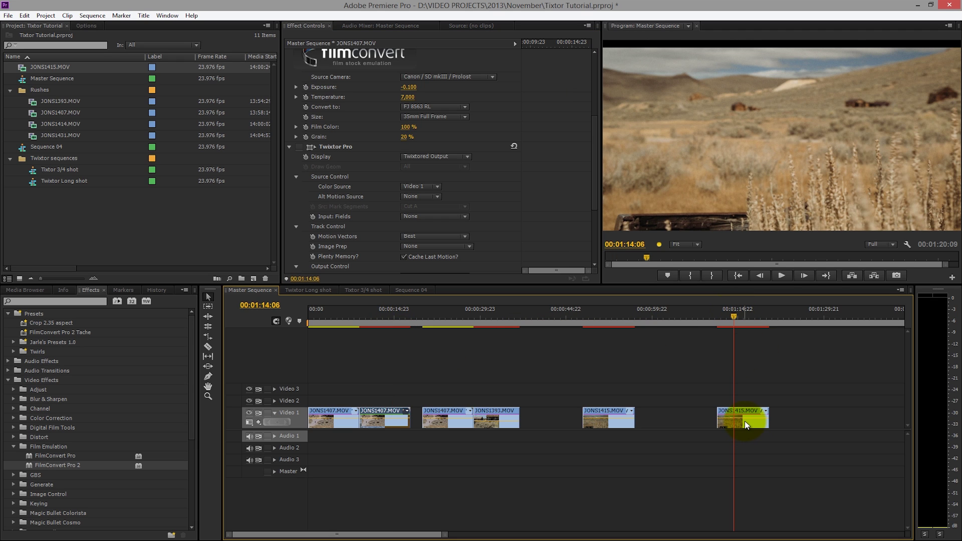
left_click(744, 421)
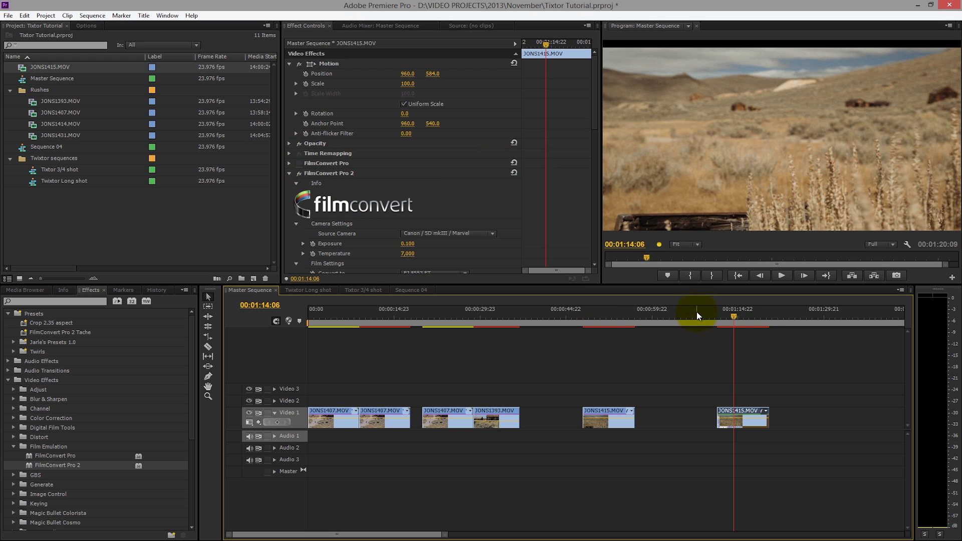
left_click_drag(593, 93, 599, 132)
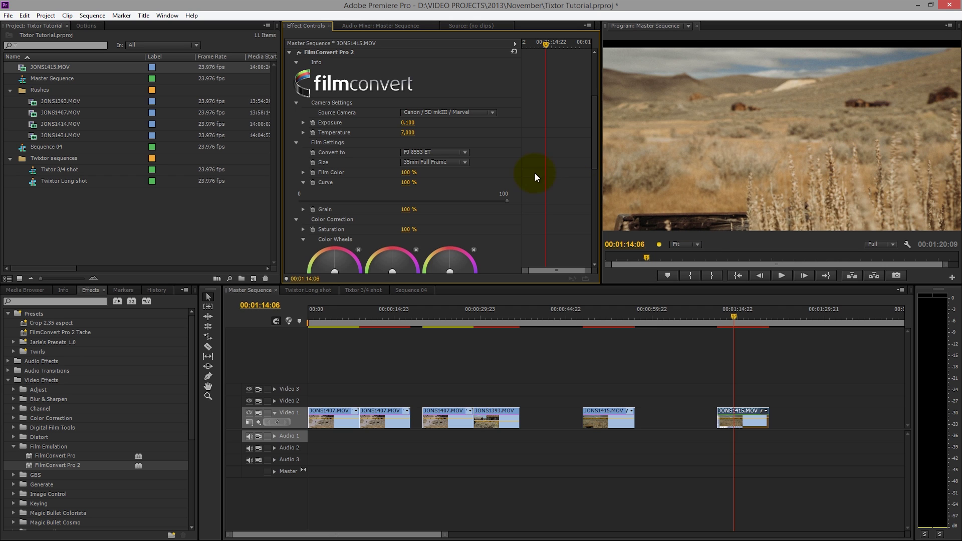
Try the last clip's FilmConvert Pro 2 curve at 6% and 100%, and set it to 26%
left_click_drag(505, 200, 314, 194)
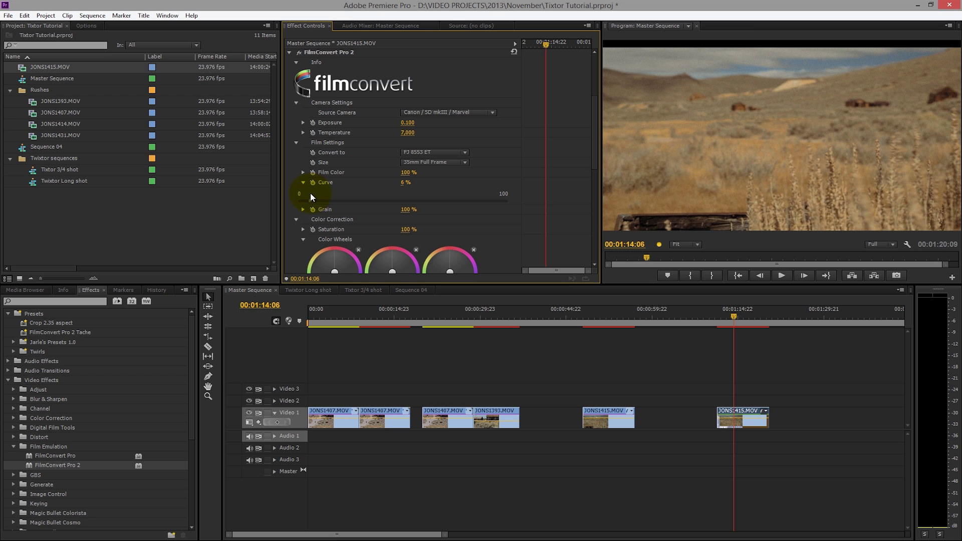
left_click_drag(314, 196, 353, 199)
left_click_drag(513, 210, 561, 212)
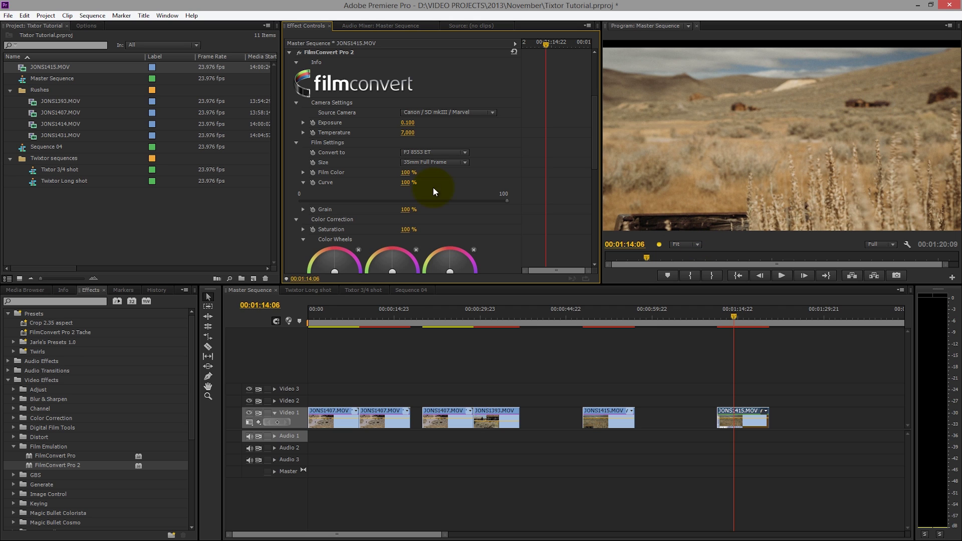
left_click(504, 200)
left_click_drag(466, 197, 370, 197)
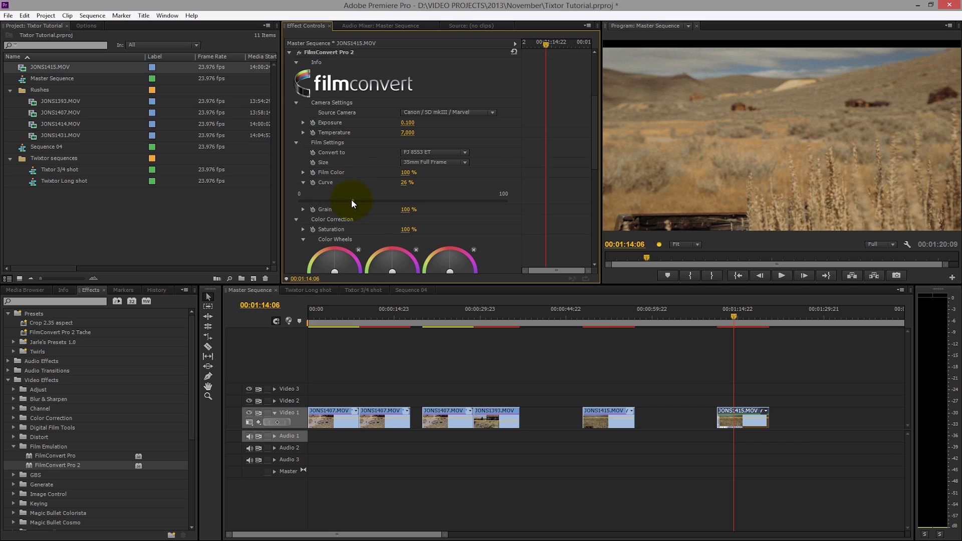
Try a darker and a brighter highlights level with slightly darker shadows, and reset the shadows and highlights
scroll(410, 213, "down", 2)
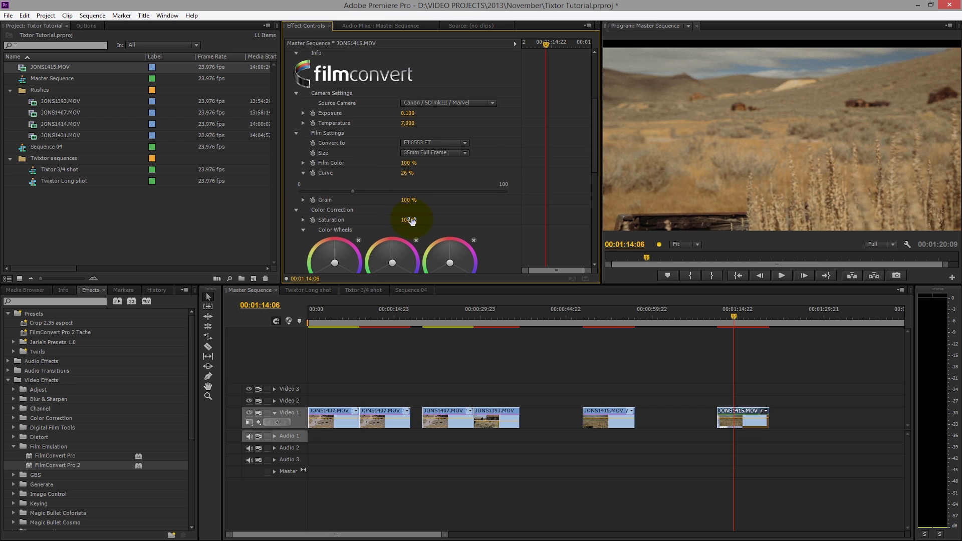
scroll(411, 218, "down", 3)
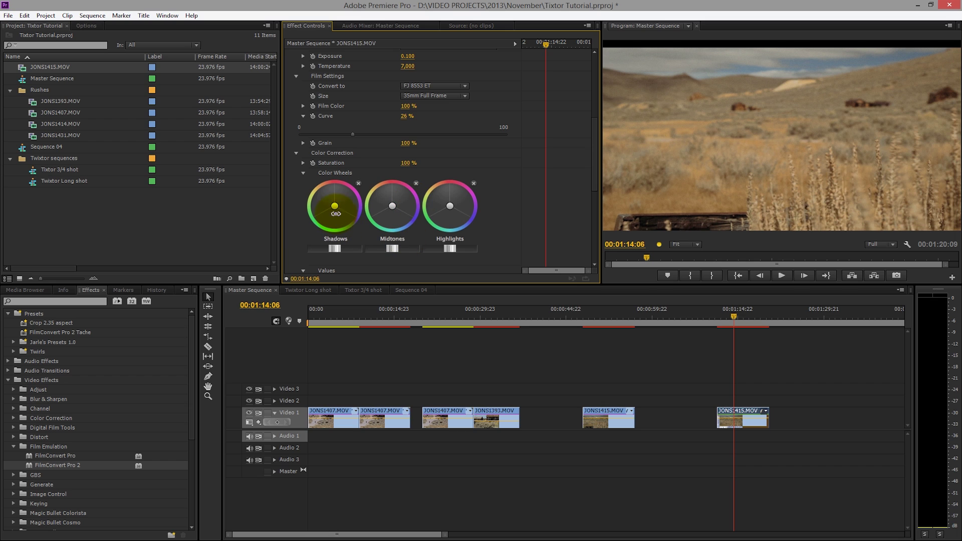
scroll(351, 254, "down", 2)
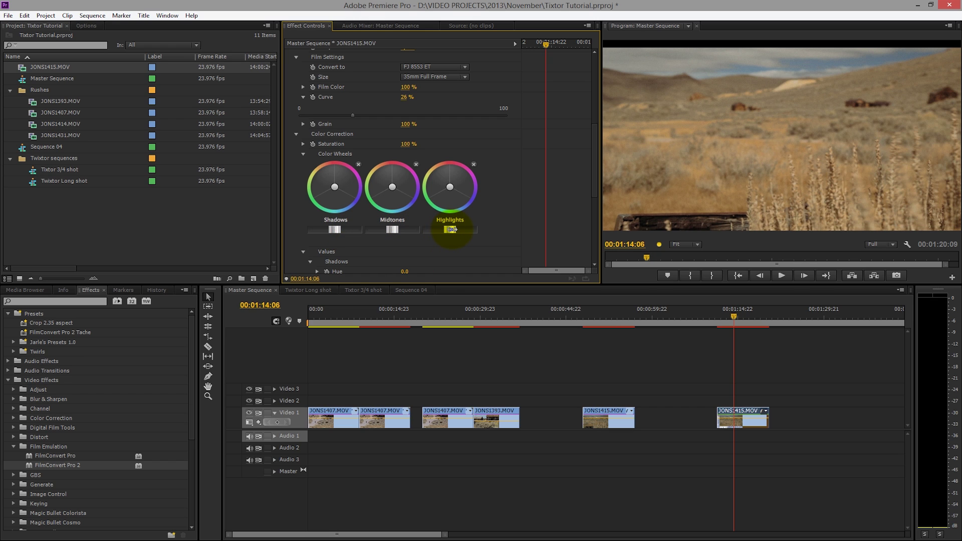
left_click_drag(452, 229, 427, 231)
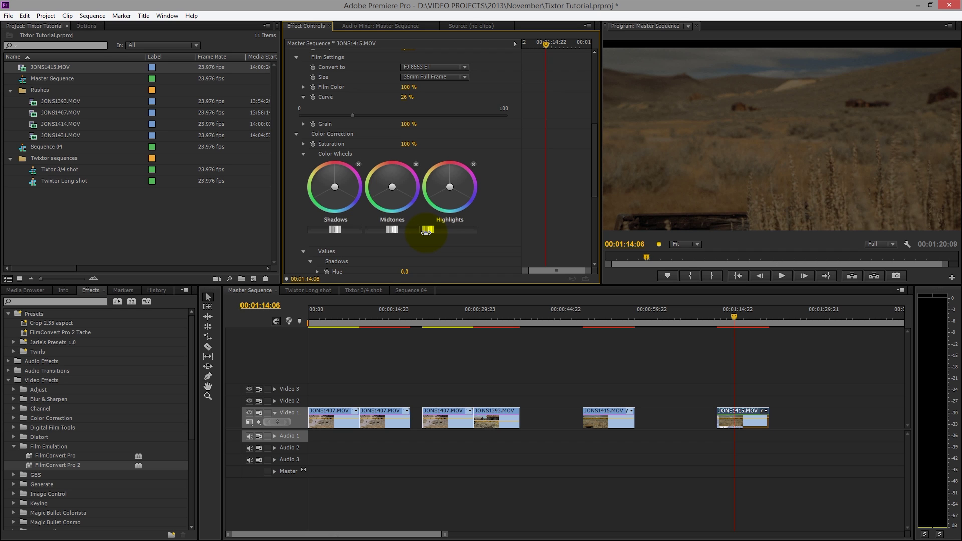
left_click_drag(426, 231, 452, 239)
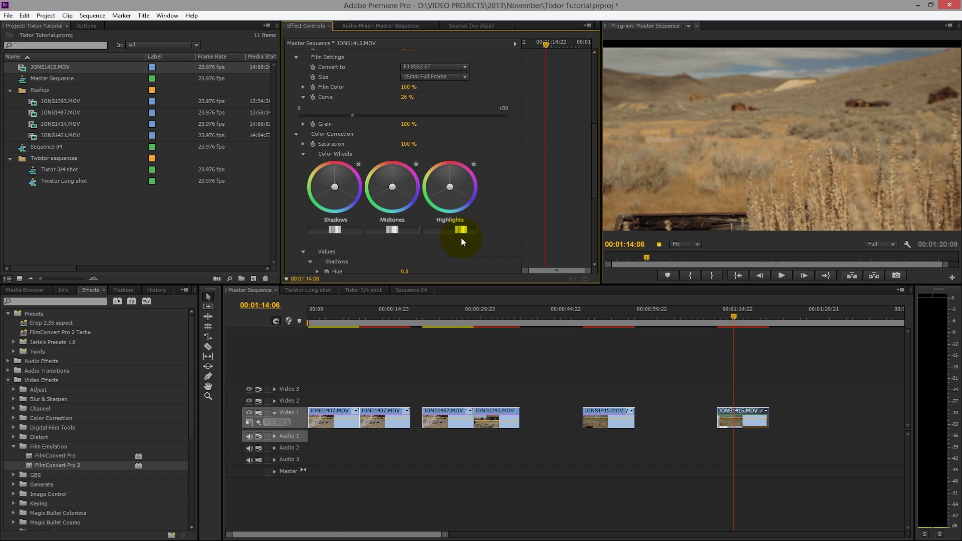
mouse_move(334, 229)
left_mouse_down()
mouse_move(321, 229)
mouse_move(331, 231)
left_mouse_up()
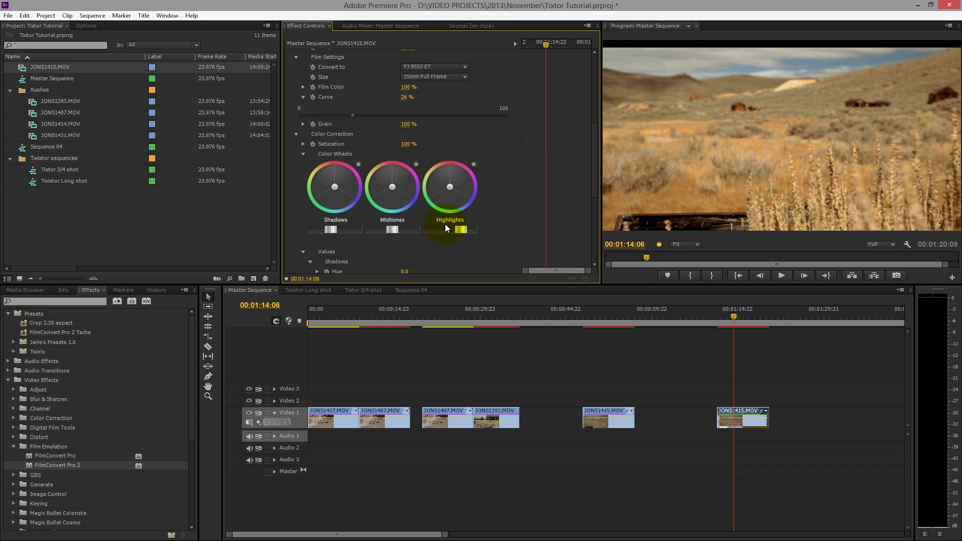
left_click(473, 164)
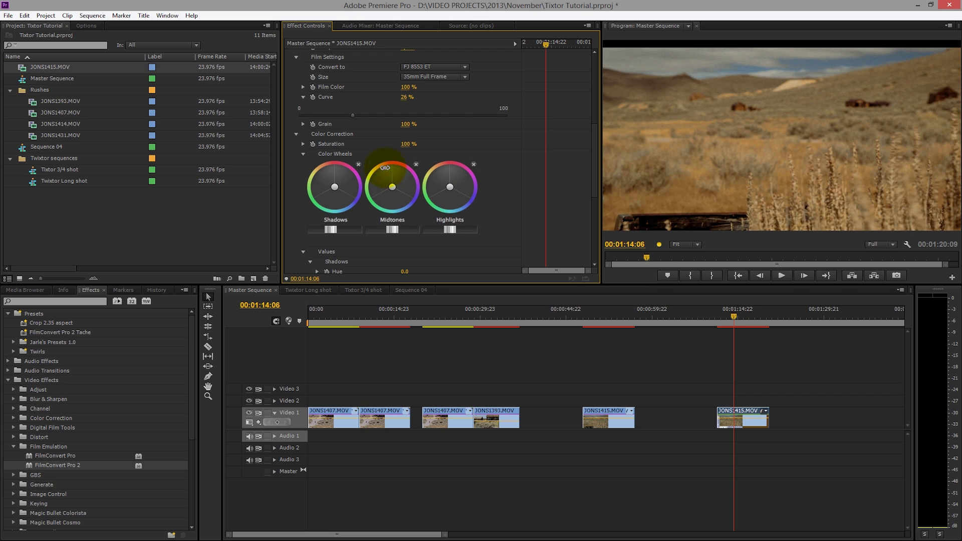
left_click(359, 165)
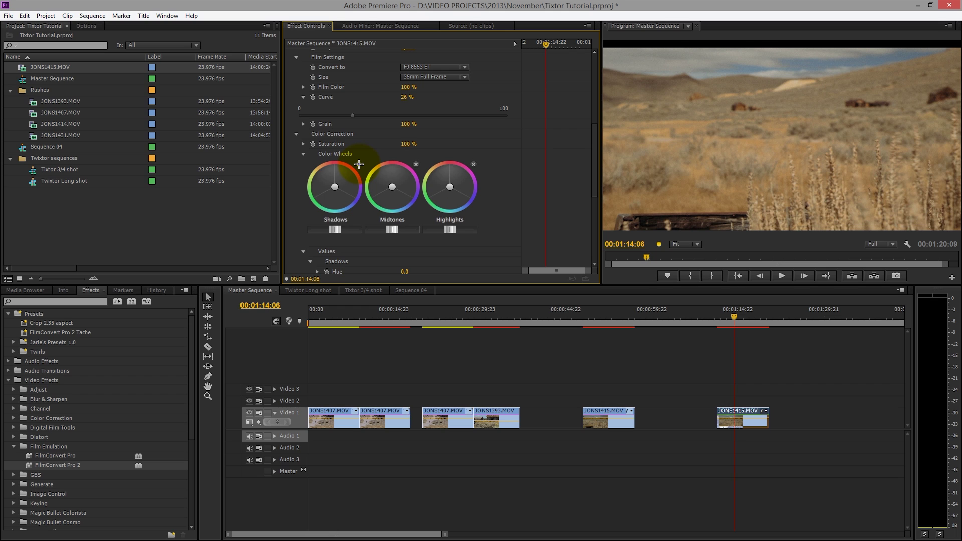
Tint the shadows at a hue of about 46° with an amount of about 0.68, and shift the highlights toward orange
left_click(334, 187)
left_click_drag(335, 188, 337, 189)
mouse_move(337, 189)
left_mouse_down()
mouse_move(325, 185)
mouse_move(345, 198)
left_mouse_up()
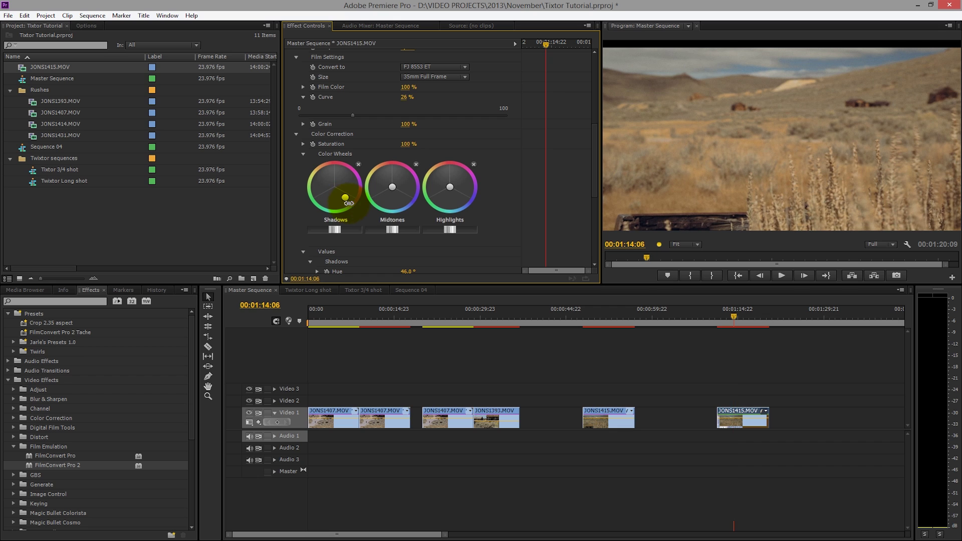
left_click_drag(449, 186, 444, 177)
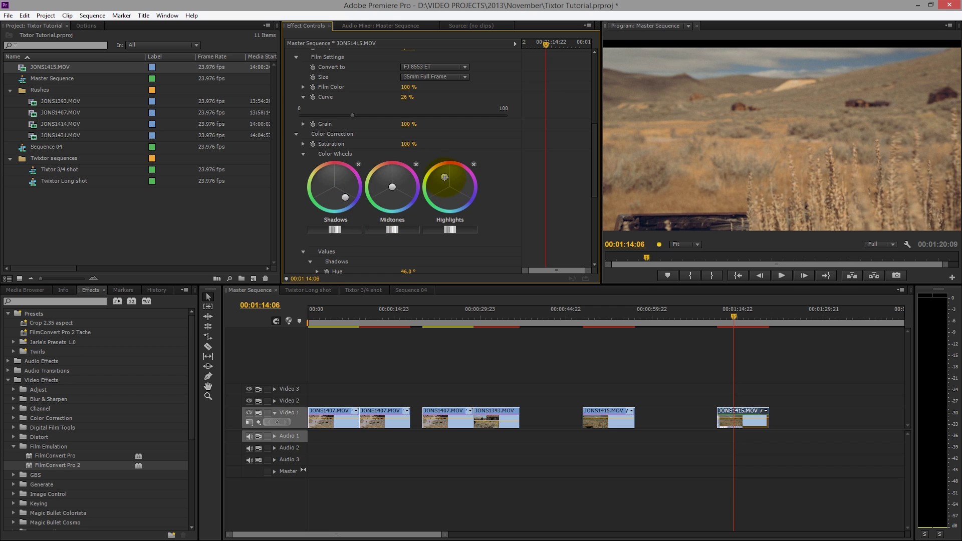
left_click_drag(444, 176, 443, 175)
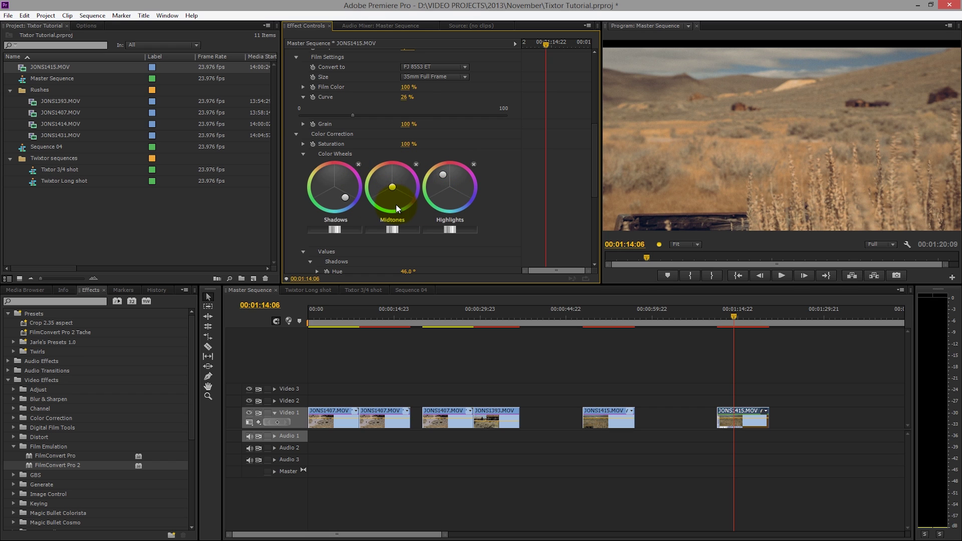
Reset the shadows and highlights color wheels to neutral
scroll(395, 204, "down", 3)
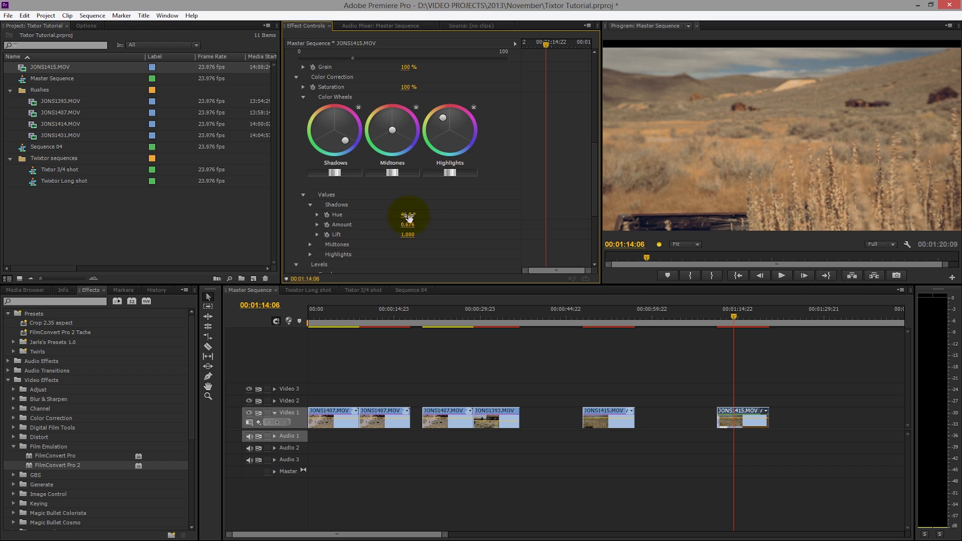
left_click(357, 107)
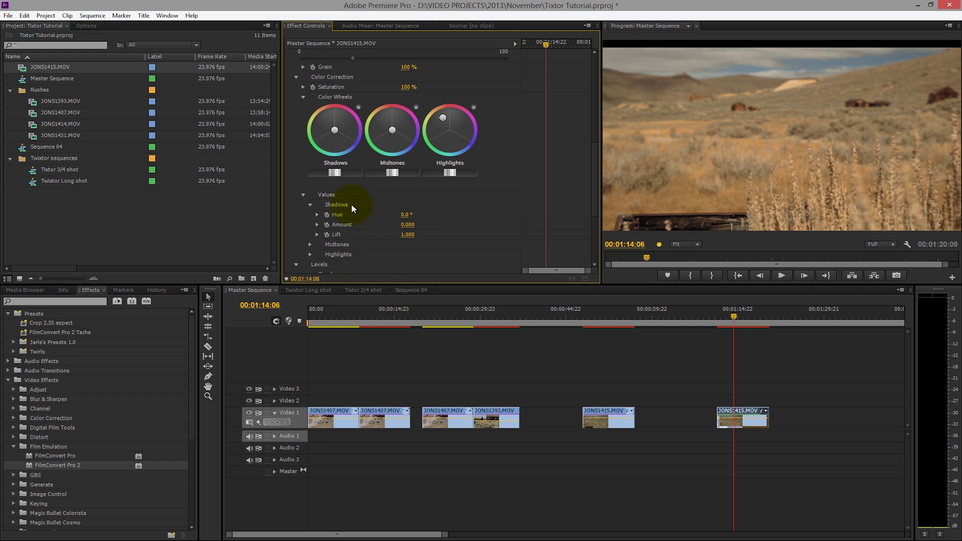
left_click(473, 106)
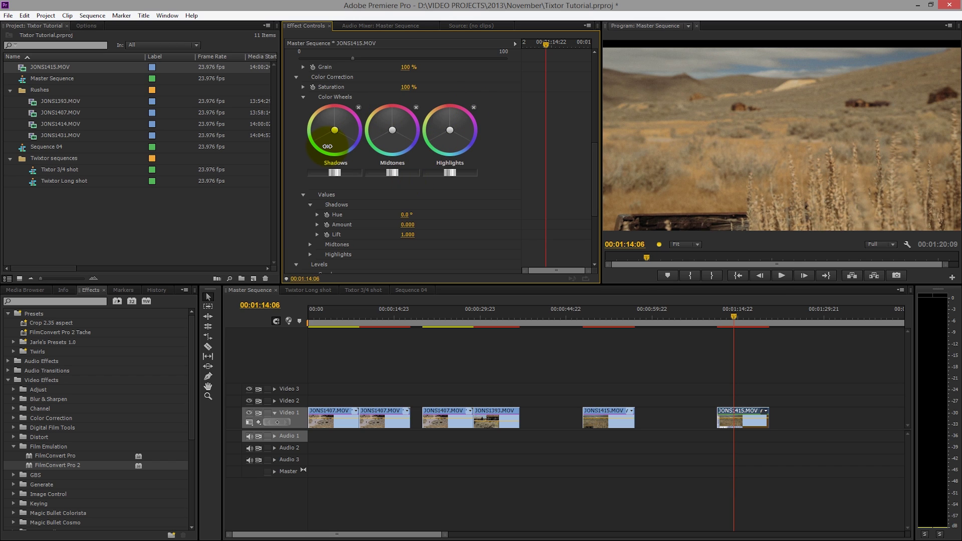
Try a levels black point of 0.133 on the last clip's FilmConvert Pro 2 effect, and return it to 0.000
scroll(327, 146, "down", 4)
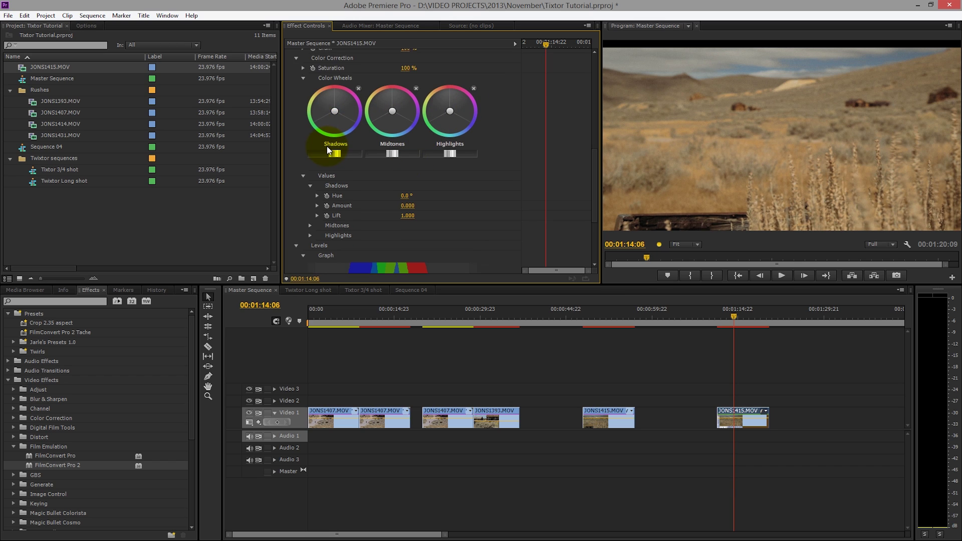
scroll(327, 148, "down", 1)
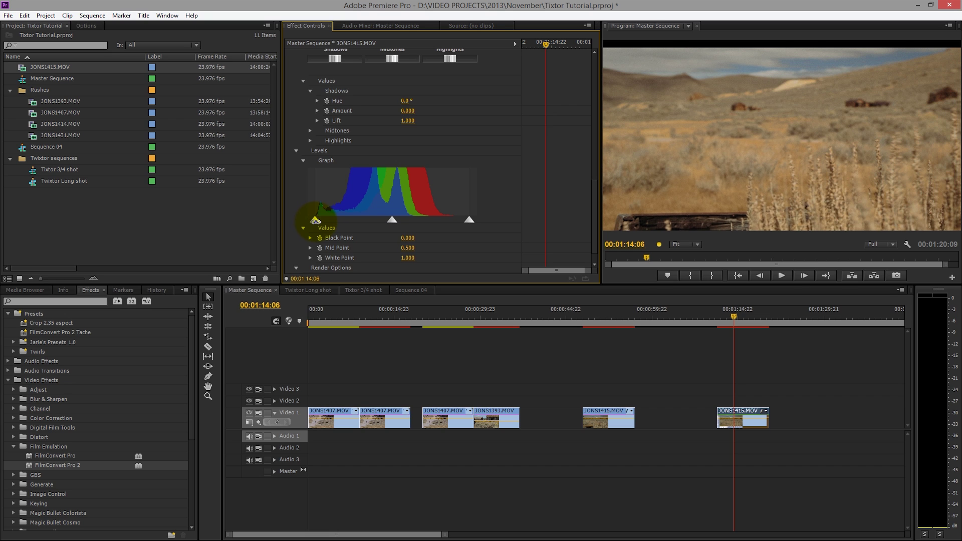
left_click_drag(315, 221, 335, 223)
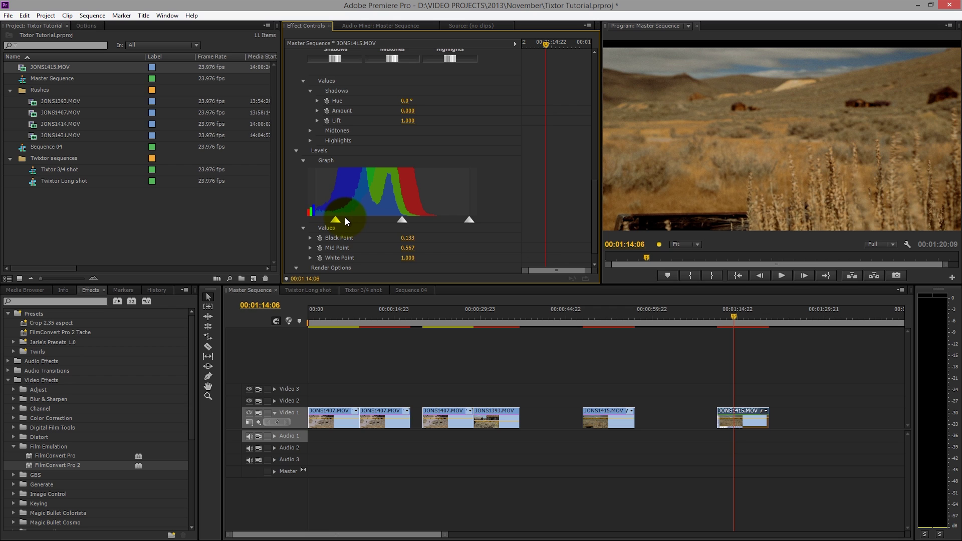
scroll(344, 217, "down", 1)
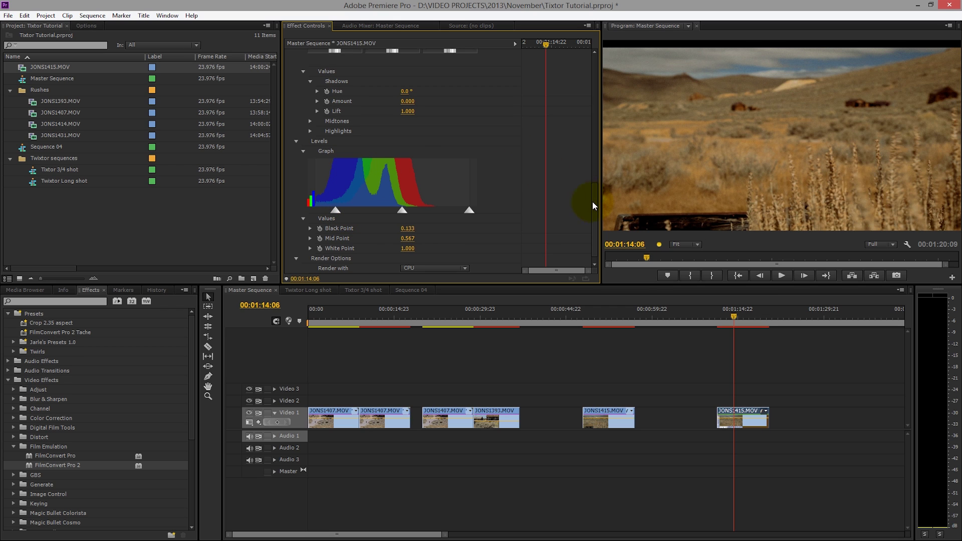
scroll(595, 201, "down", 1)
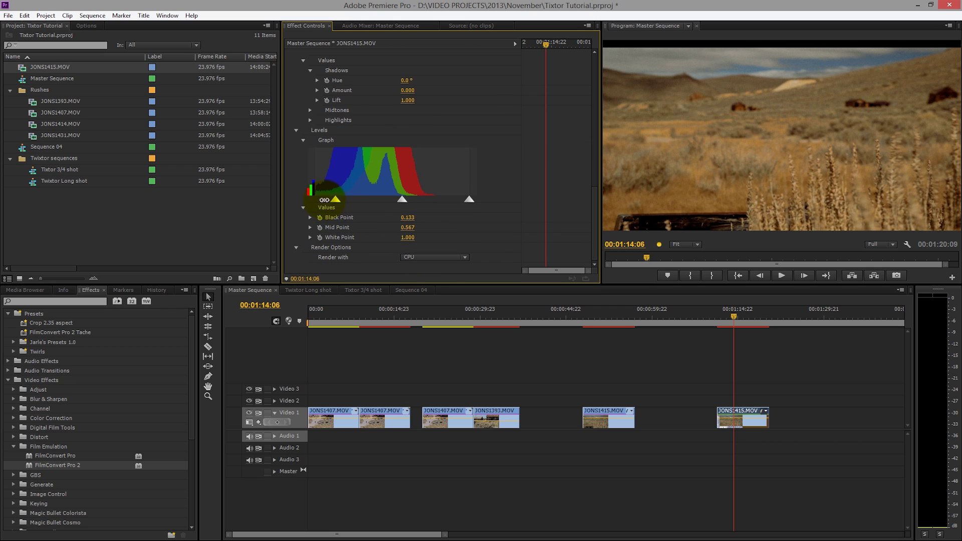
left_click_drag(324, 200, 308, 199)
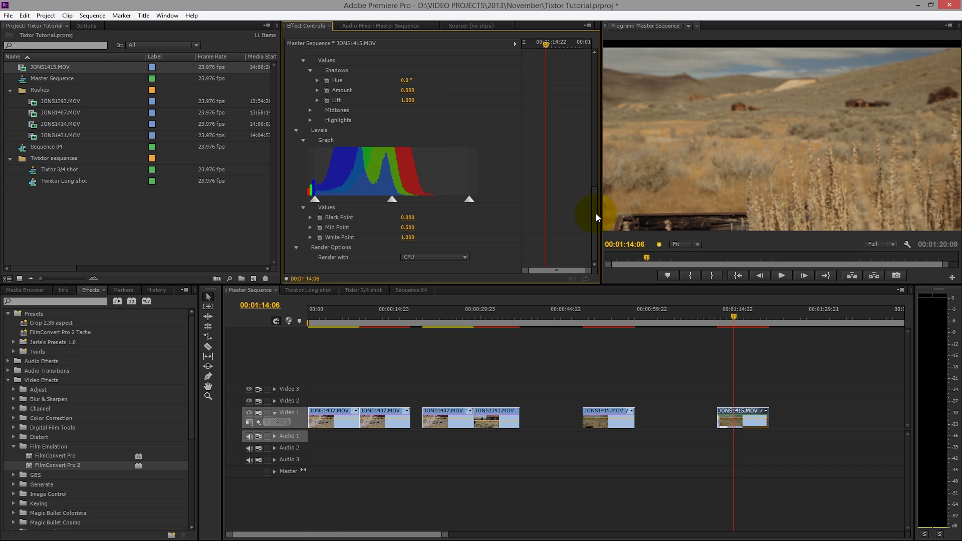
Review the color correction settings and the available render devices in FilmConvert Pro 2's render options
left_click_drag(596, 215, 531, 128)
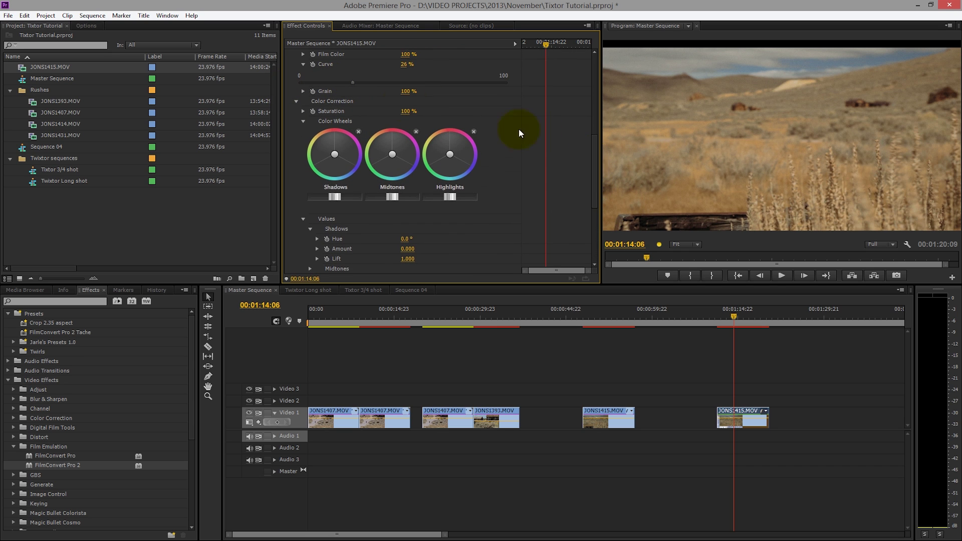
left_click_drag(593, 159, 596, 208)
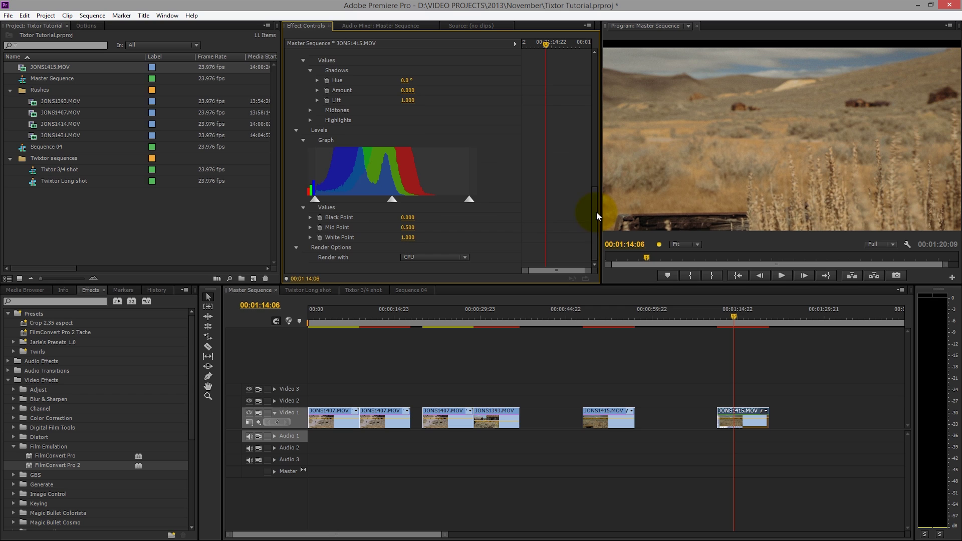
left_click(465, 258)
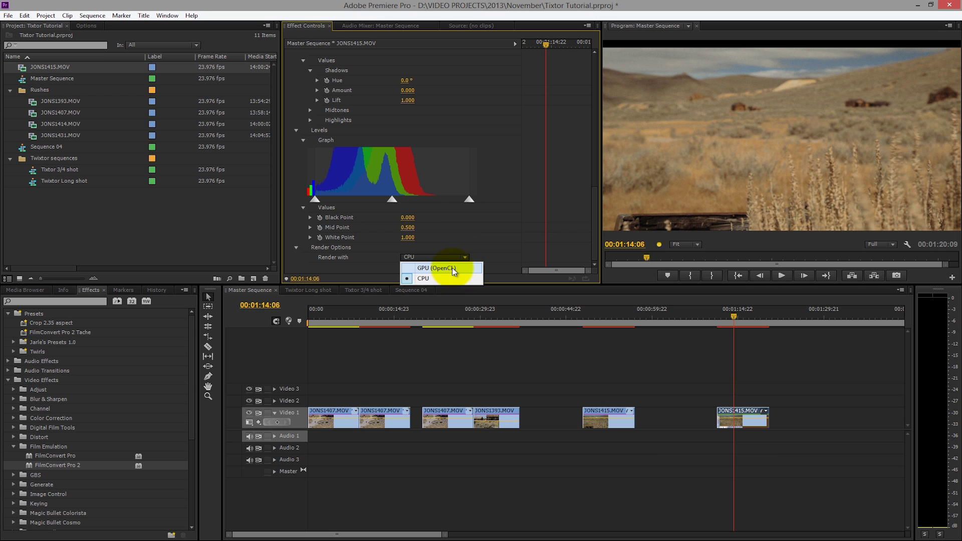
left_click(514, 249)
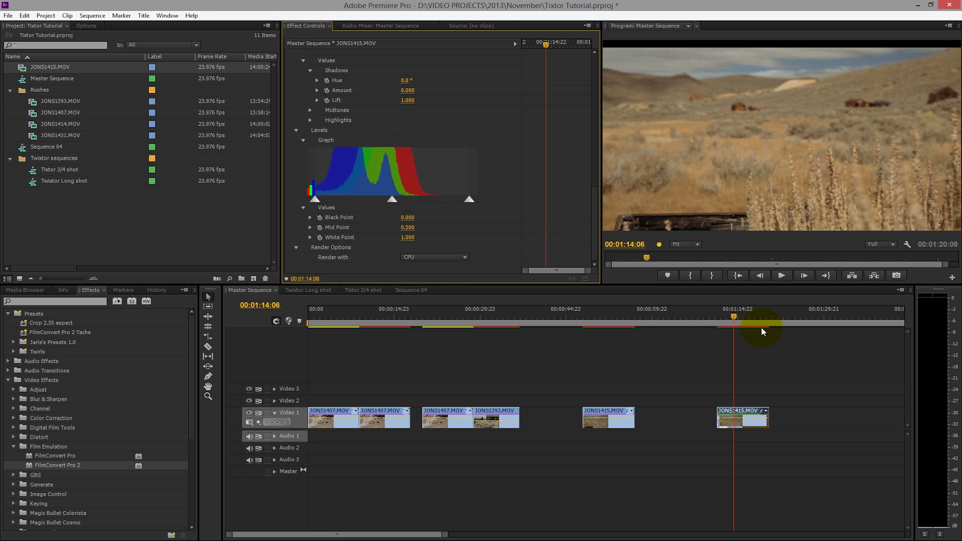
Move the work area's start to the beginning of the last JONS1415.MOV clip, and try a CPU preview render
left_click(732, 320)
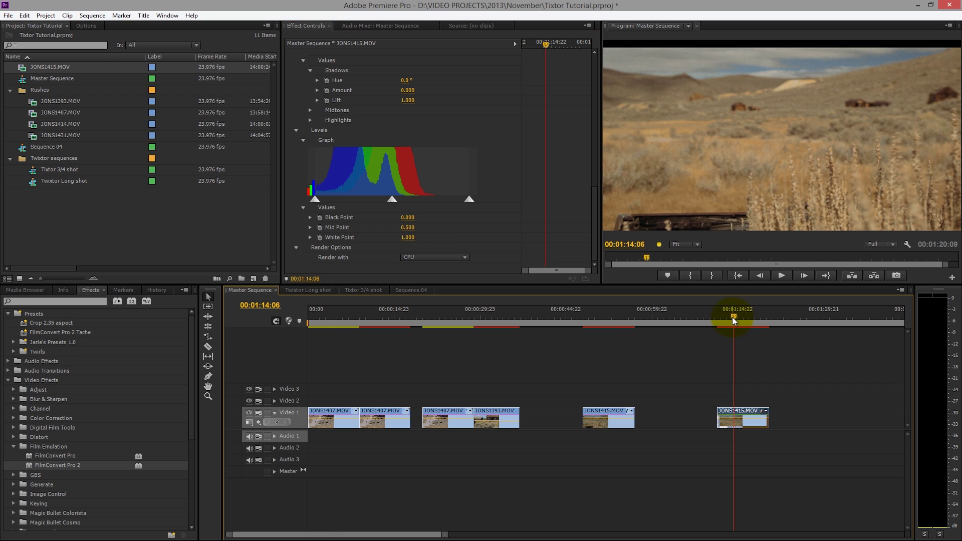
left_click_drag(723, 325, 717, 320)
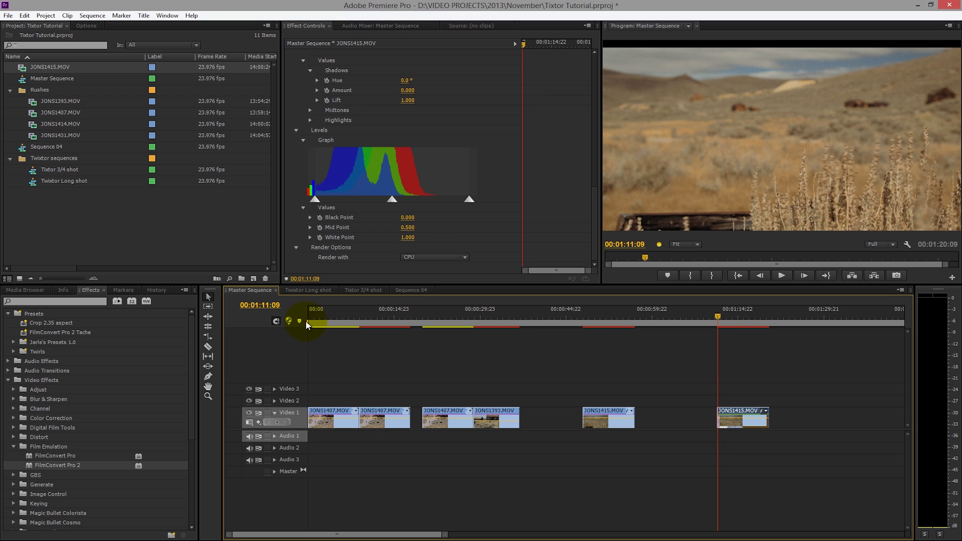
left_click_drag(308, 326, 719, 335)
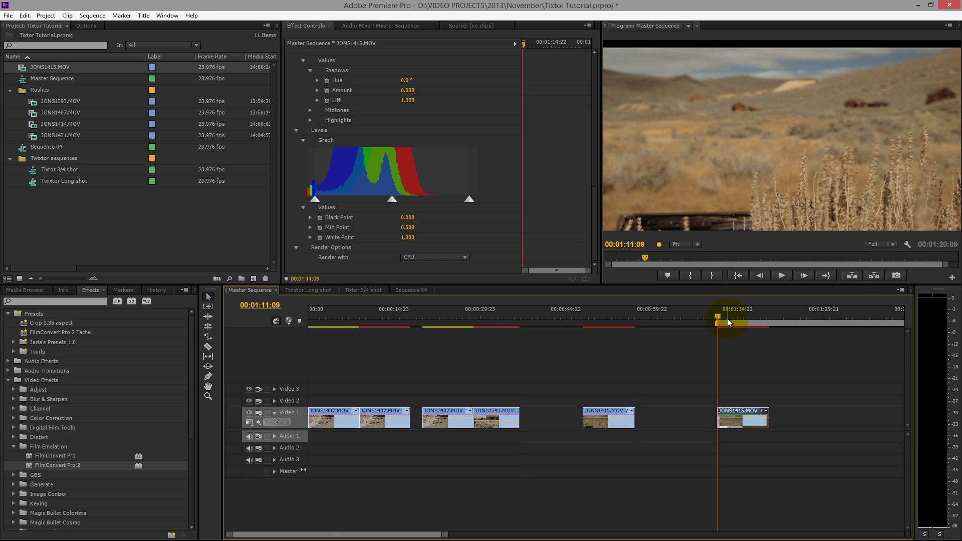
key("Return")
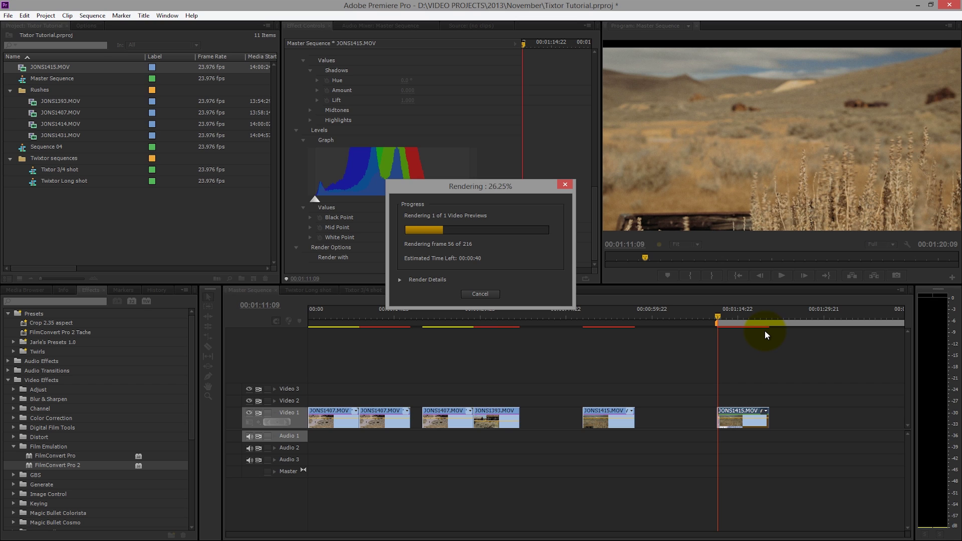
left_click(479, 297)
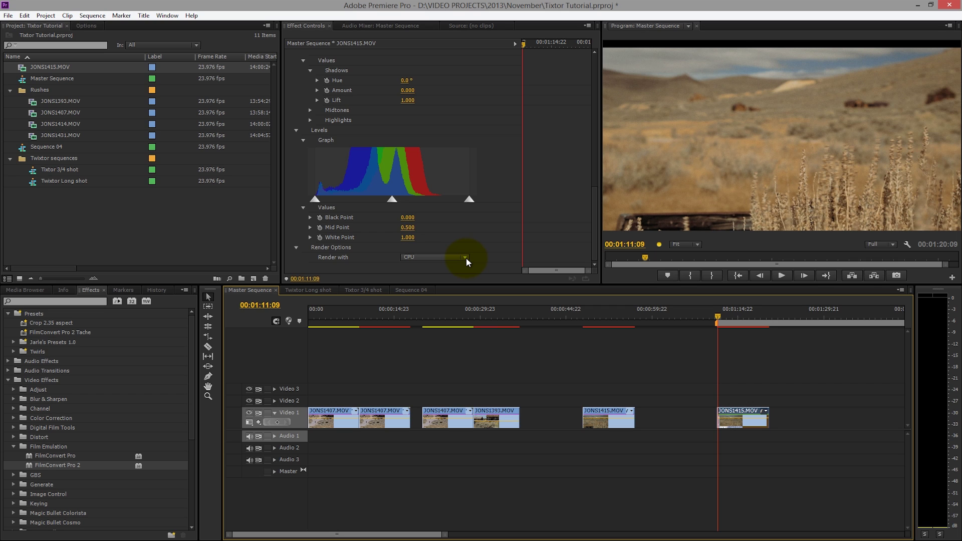
Set the effect to render with GPU (OpenCL), and render and play the last clip's preview
left_click(465, 258)
left_click(456, 268)
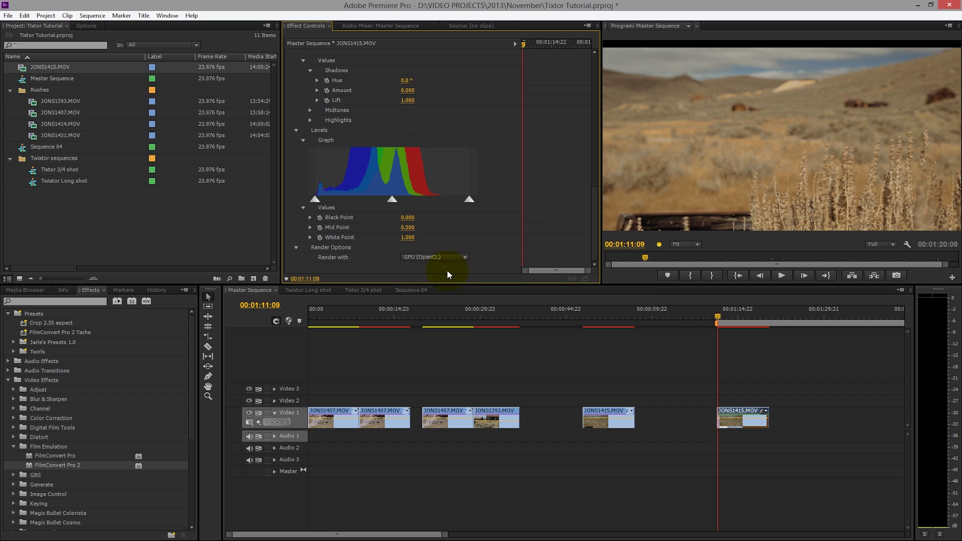
left_click(720, 319)
key("Return")
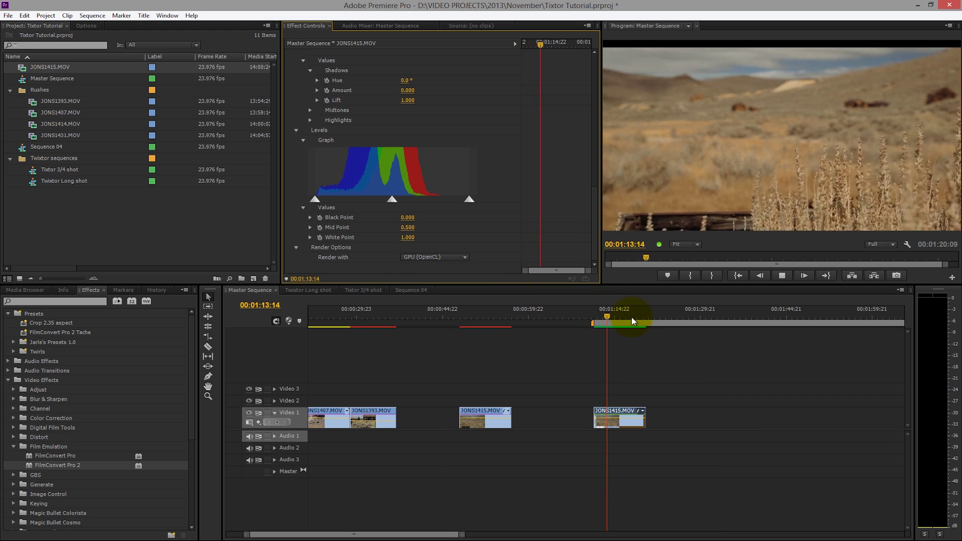
left_click(604, 318)
Check the render device choices again, and review FilmConvert Pro 2's camera and film settings
left_click(464, 257)
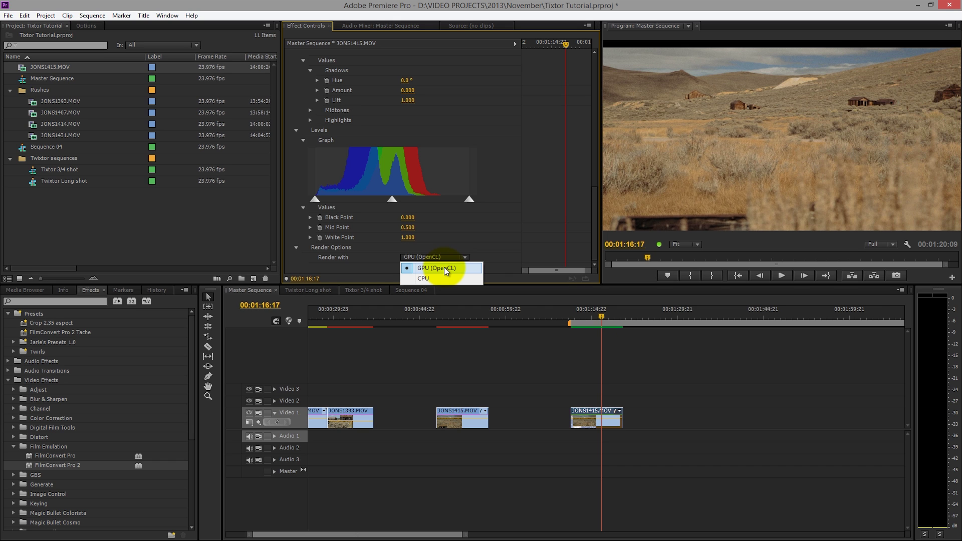
left_click(446, 271)
left_click_drag(594, 209, 600, 114)
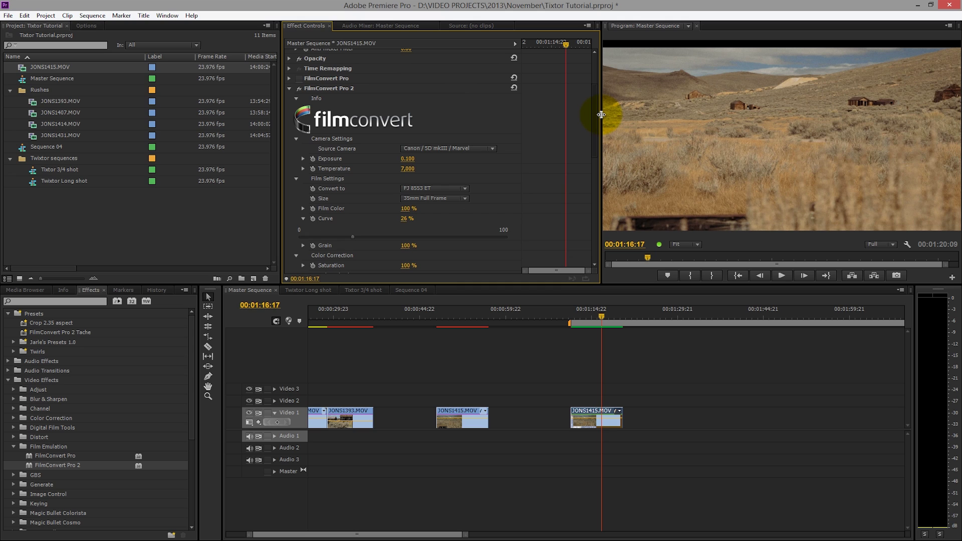